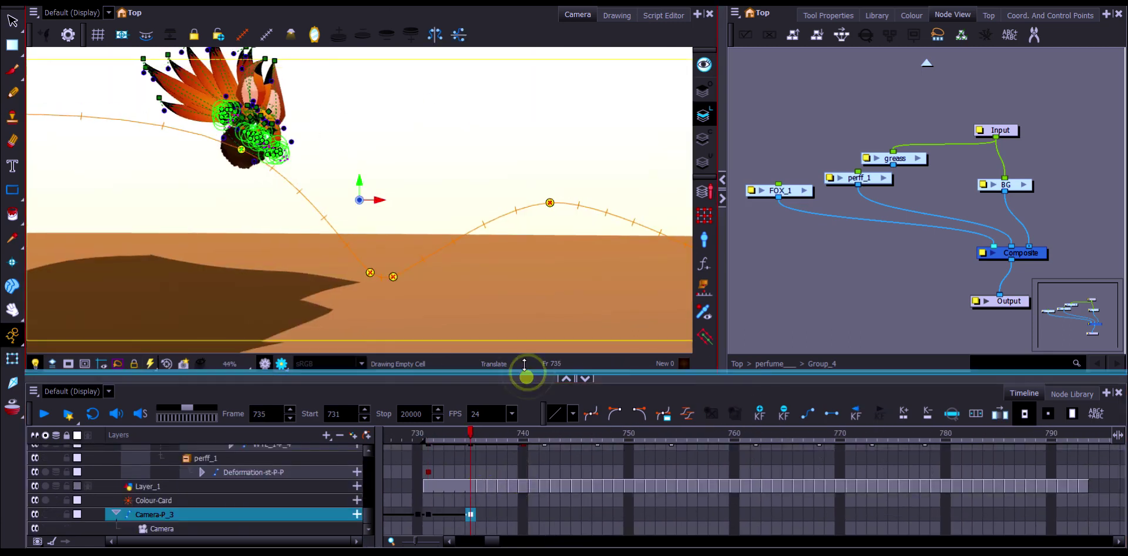
Enlarge the timeline and keyframe the Camera-P_3 translation up to frame 778 so the camera follows the bouncing character
{"action": "left_click_drag", "start_coordinate": [525, 365], "coordinate": [525, 340]}
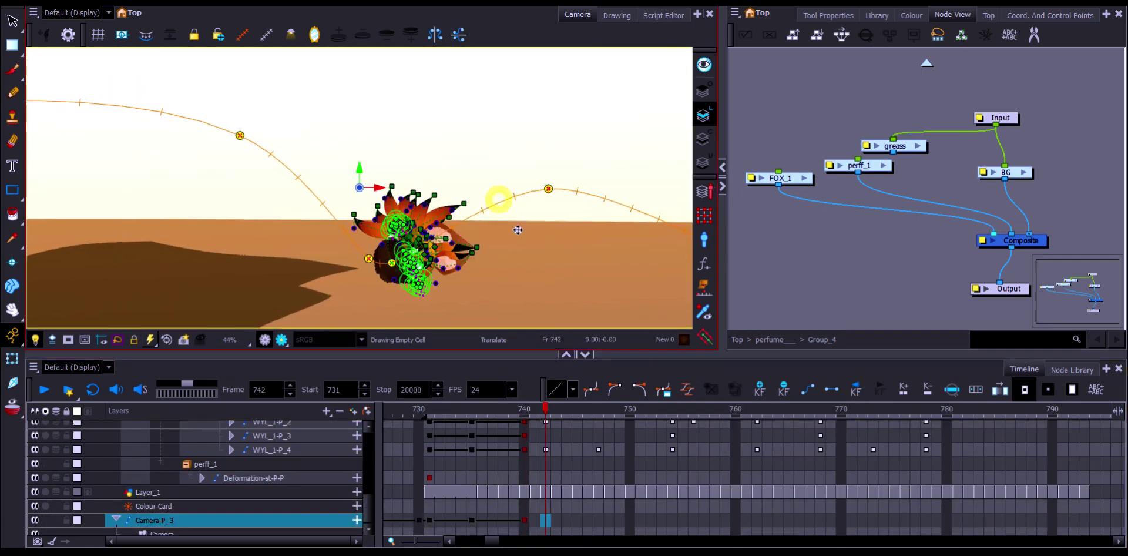
{"action": "left_click_drag", "start_coordinate": [379, 187], "coordinate": [523, 188]}
{"action": "left_click", "coordinate": [926, 520]}
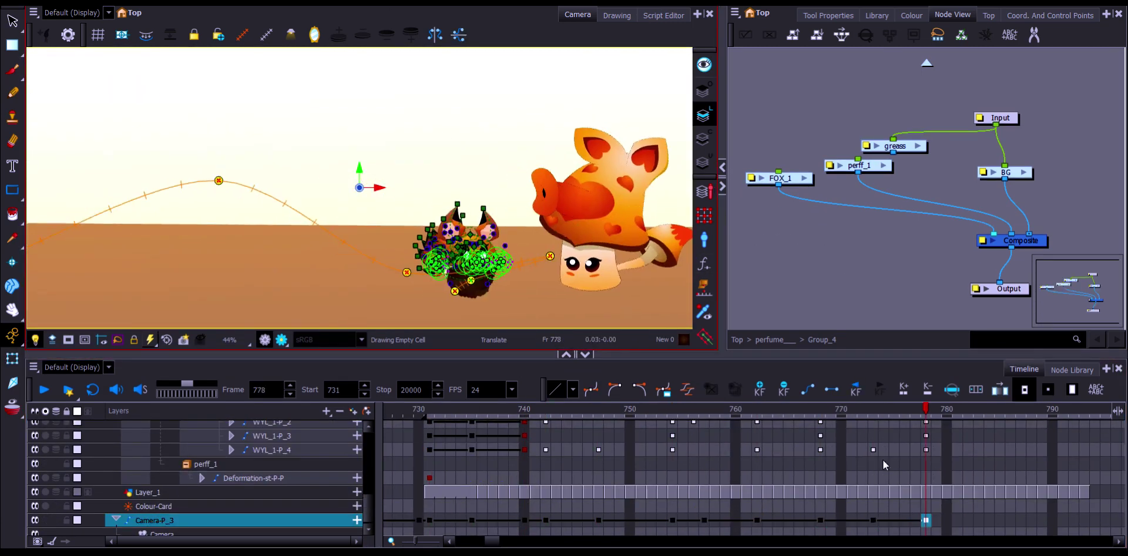
{"action": "scroll", "coordinate": [822, 473], "scroll_direction": "right", "scroll_amount": 3}
{"action": "left_click", "coordinate": [685, 520]}
{"action": "scroll", "coordinate": [707, 481], "scroll_direction": "left", "scroll_amount": 4}
{"action": "left_click", "coordinate": [585, 443]}
{"action": "left_click", "coordinate": [586, 429]}
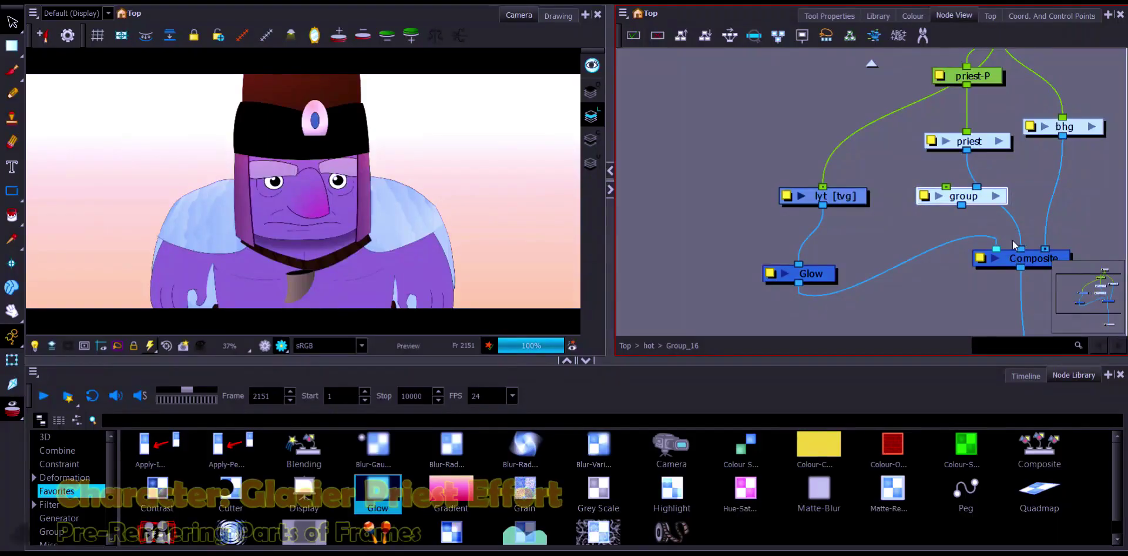
Connect the group node's output to the Composite and move the Glow node closer below lyt [tvg]
{"action": "mouse_move", "coordinate": [1020, 249]}
{"action": "left_mouse_down"}
{"action": "mouse_move", "coordinate": [977, 179]}
{"action": "mouse_move", "coordinate": [1021, 249]}
{"action": "left_mouse_up"}
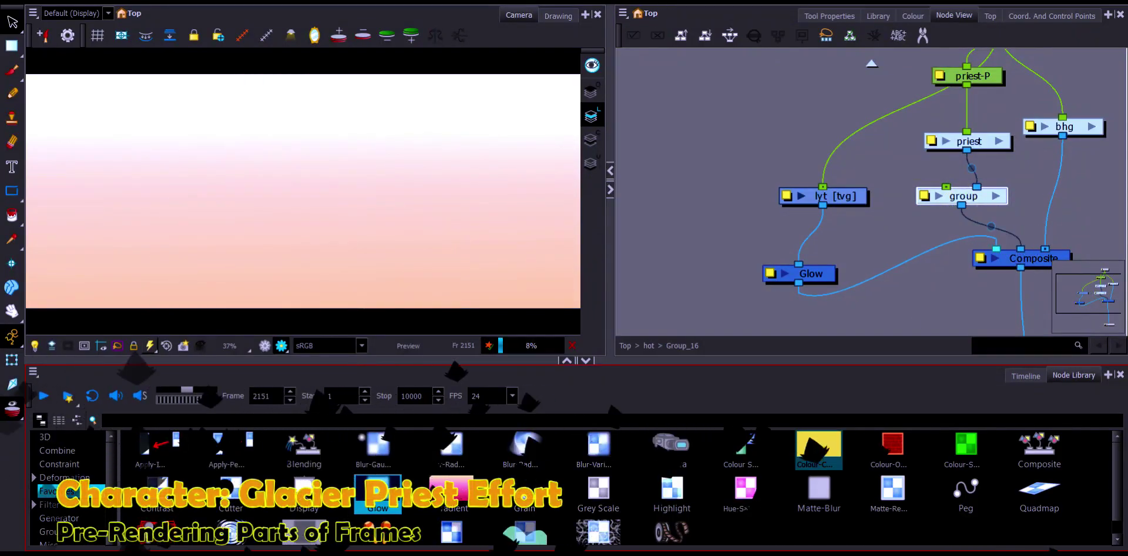
{"action": "left_click", "coordinate": [1027, 370]}
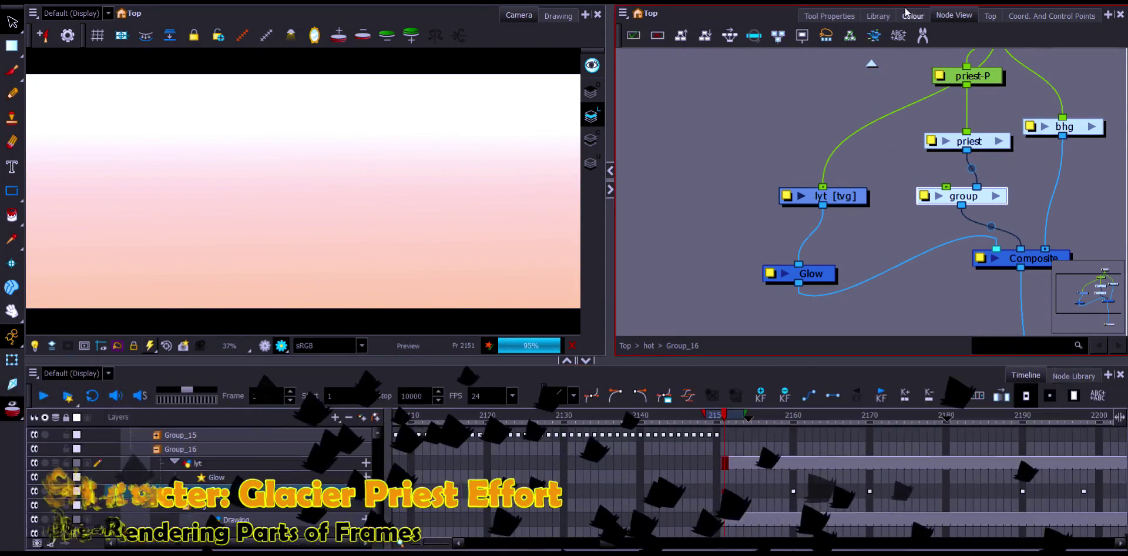
{"action": "left_click", "coordinate": [910, 16]}
{"action": "left_click_drag", "start_coordinate": [889, 464], "coordinate": [737, 450]}
{"action": "left_click", "coordinate": [954, 15]}
{"action": "left_click_drag", "start_coordinate": [811, 273], "coordinate": [823, 258]}
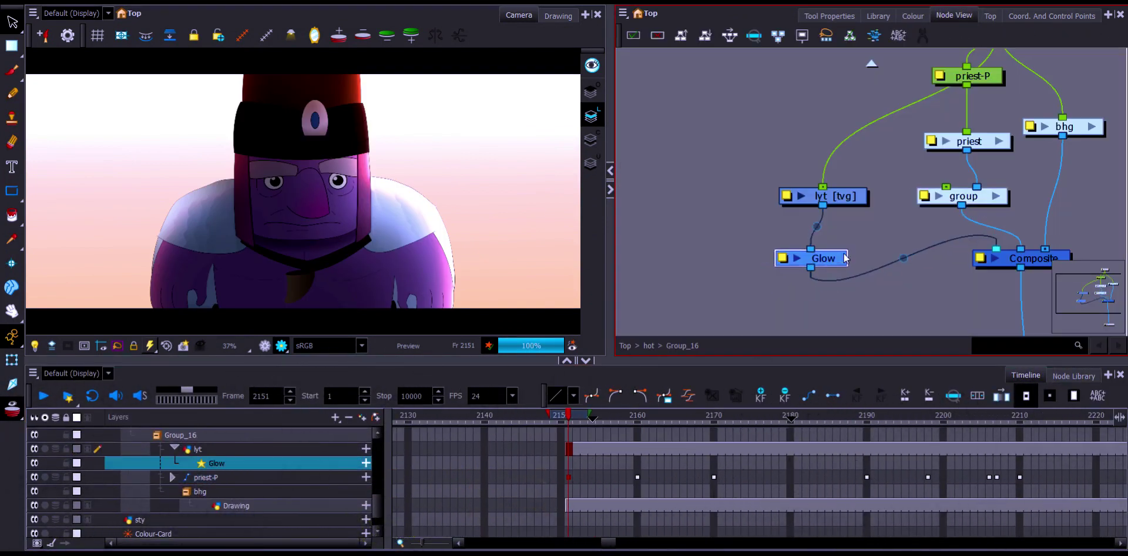
Widen the camera view and examine the lighting on the priest's face in the rendered frame
{"action": "left_click_drag", "start_coordinate": [611, 229], "coordinate": [690, 229]}
{"action": "key", "text": "2"}
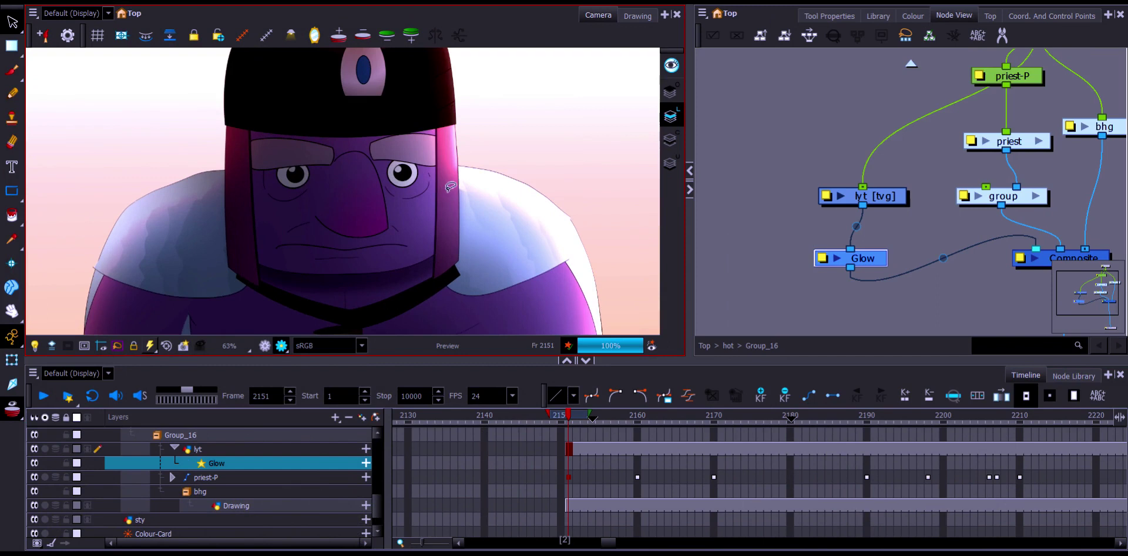
{"action": "left_click", "coordinate": [167, 346]}
Add a drawing layer named lyt in Group_16 for the shot starting at frame 2151
{"action": "left_click", "coordinate": [637, 436]}
{"action": "left_click_drag", "start_coordinate": [717, 458], "coordinate": [590, 447]}
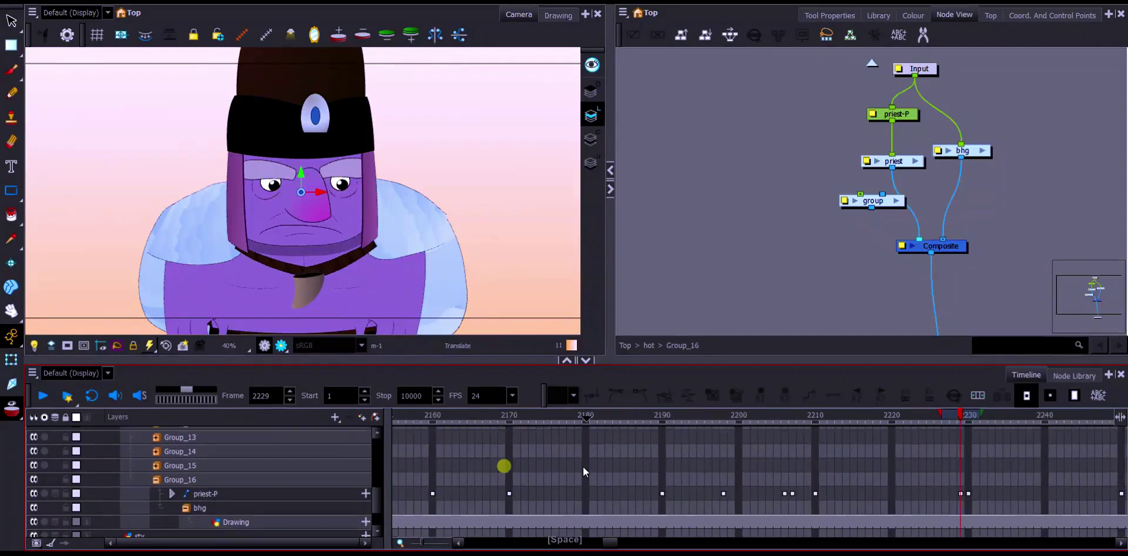
{"action": "left_click", "coordinate": [362, 416]}
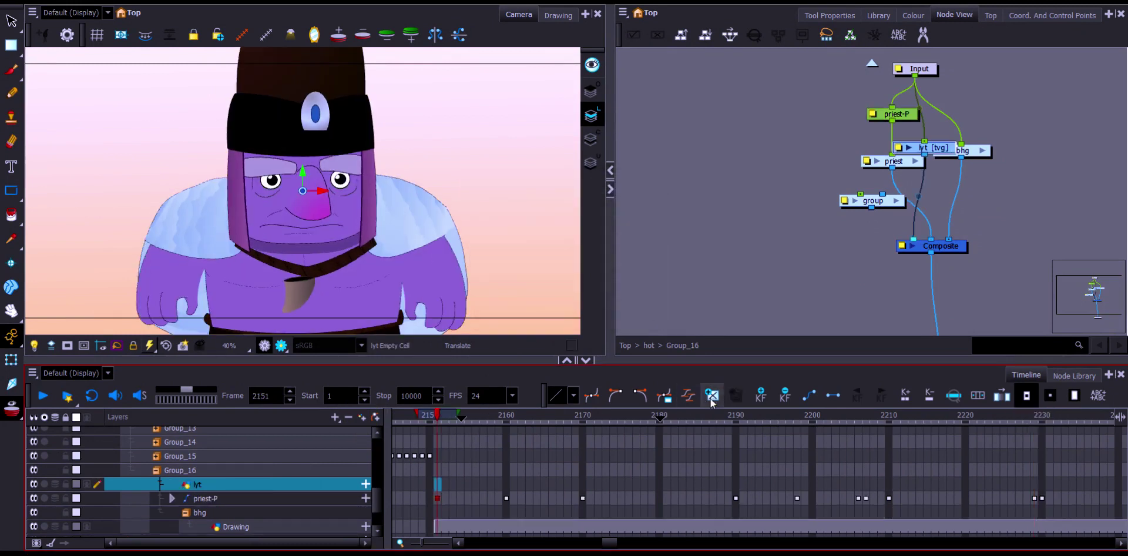
Apply the New 17 gradient to a rectangle over the priest's hat on the lyt layer and render a preview
{"action": "right_click", "coordinate": [652, 271]}
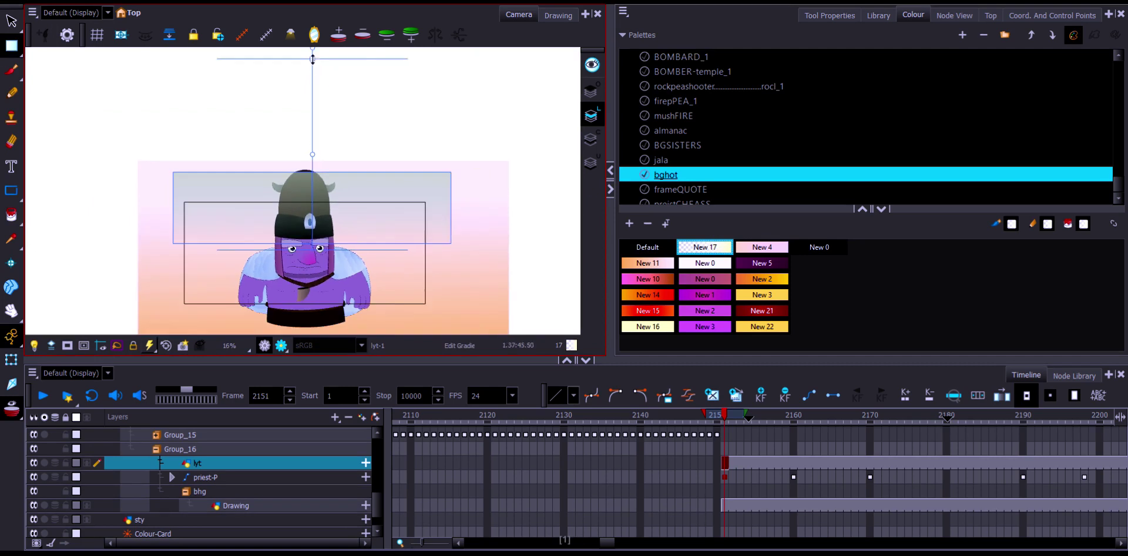
{"action": "left_click", "coordinate": [10, 20]}
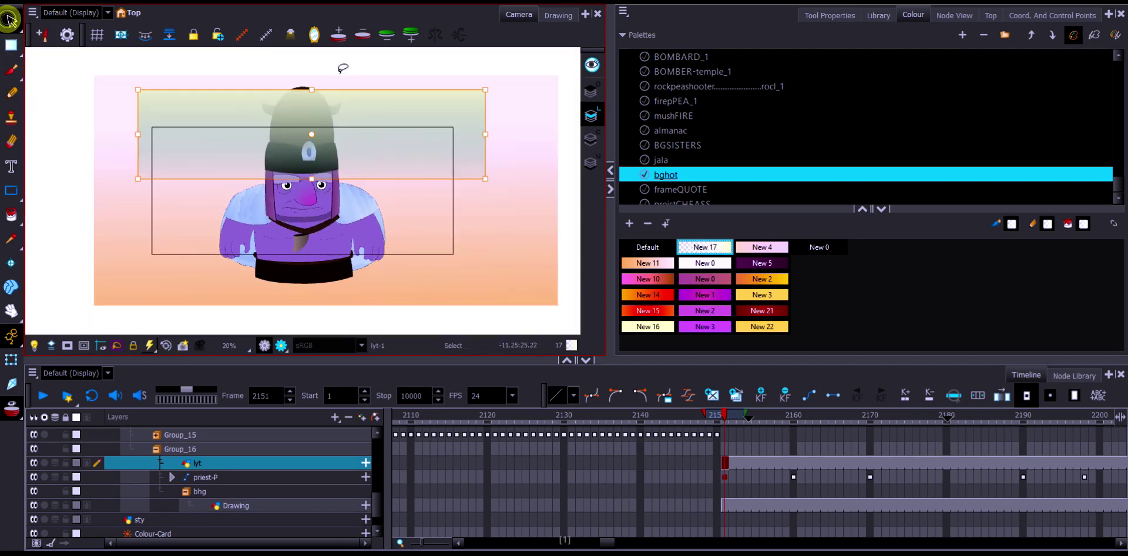
{"action": "left_click", "coordinate": [828, 15]}
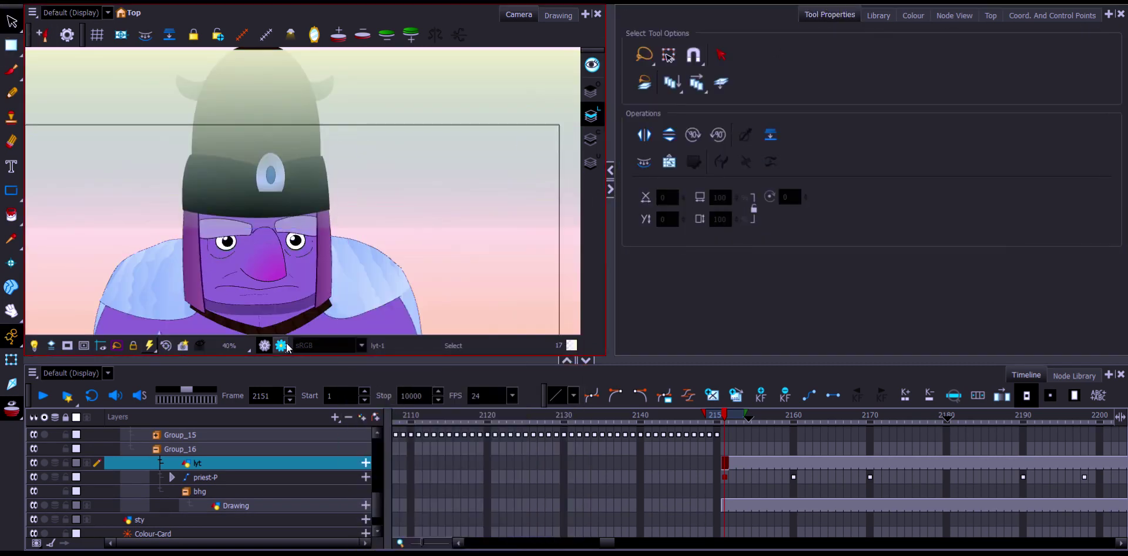
{"action": "left_click", "coordinate": [281, 345]}
{"action": "left_click", "coordinate": [954, 15]}
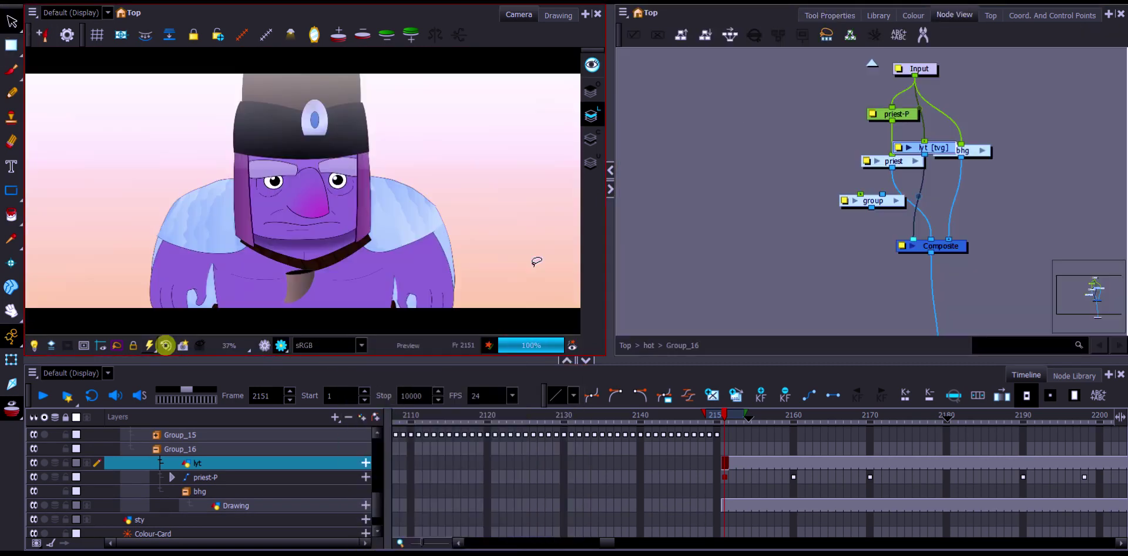
Add a Glow node, feed it from the lyt [tvg] drawing and open its properties
{"action": "left_click", "coordinate": [1074, 375]}
{"action": "left_click_drag", "start_coordinate": [377, 491], "coordinate": [845, 263]}
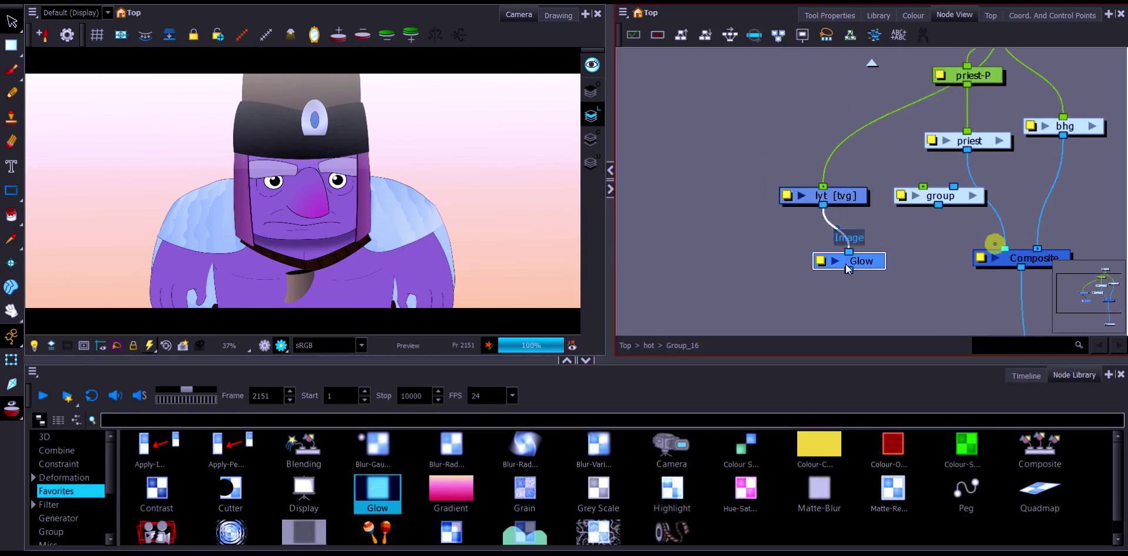
{"action": "double_click", "coordinate": [835, 259]}
{"action": "left_click", "coordinate": [845, 287]}
{"action": "left_click", "coordinate": [1004, 103]}
{"action": "left_click", "coordinate": [789, 276]}
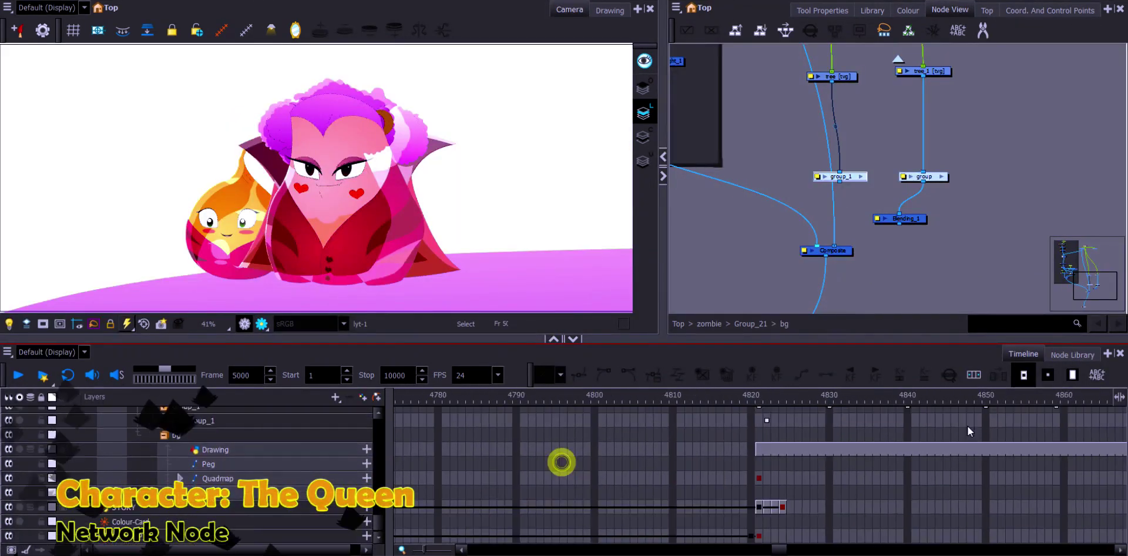
Go to frame 4827 and render a preview of the Queen shot
{"action": "left_click", "coordinate": [494, 464]}
{"action": "left_click", "coordinate": [262, 324]}
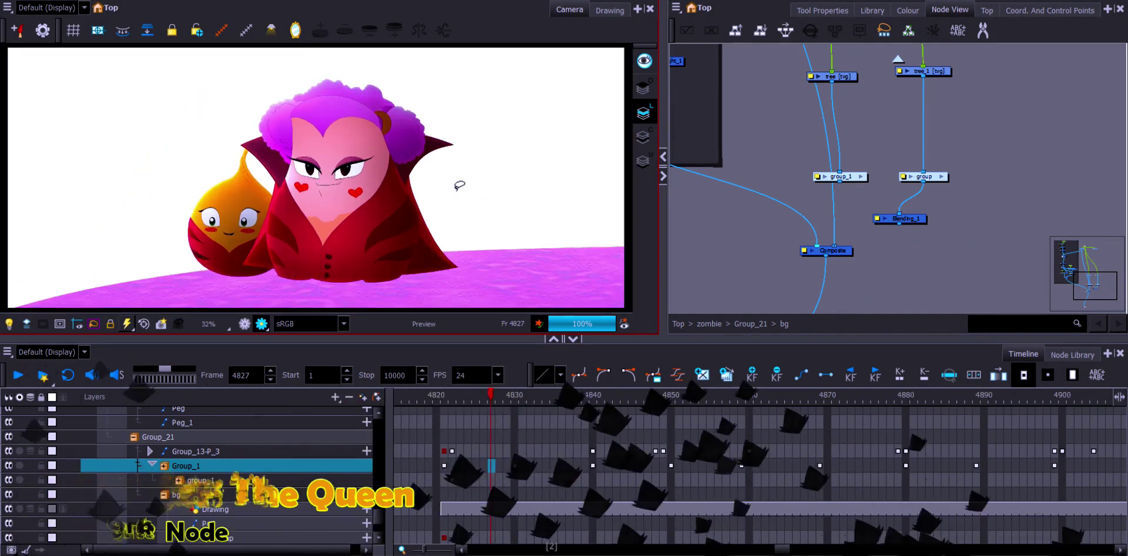
{"action": "left_click_drag", "start_coordinate": [760, 224], "coordinate": [763, 53]}
{"action": "left_click_drag", "start_coordinate": [869, 219], "coordinate": [844, 192]}
{"action": "left_click", "coordinate": [144, 323]}
{"action": "left_click", "coordinate": [261, 324]}
Bring the sky [tvg] drawing node down beside the group node, near the bg Composite
{"action": "left_click_drag", "start_coordinate": [831, 146], "coordinate": [886, 248]}
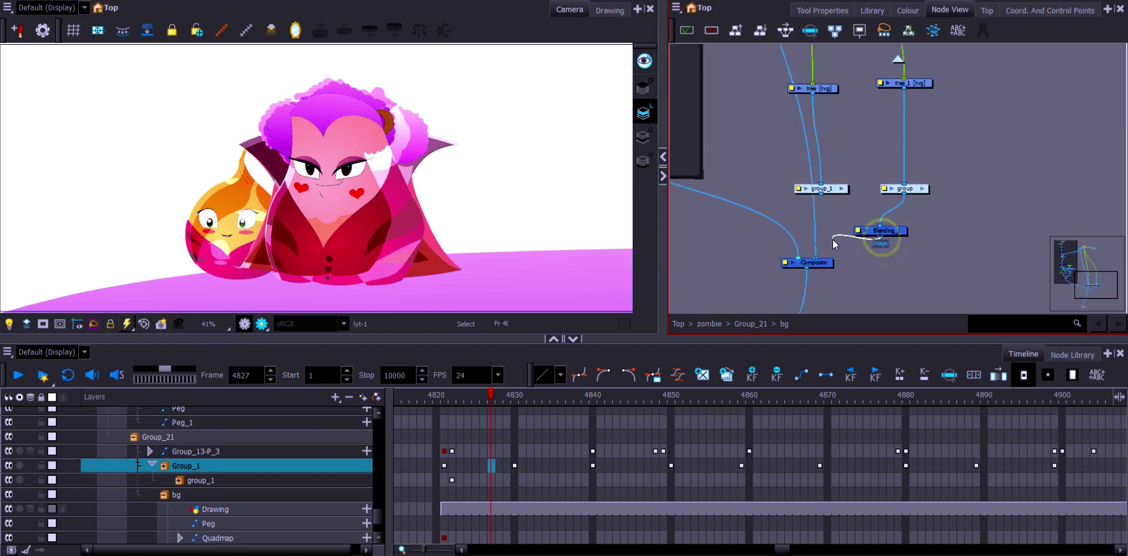
{"action": "left_click", "coordinate": [830, 187]}
{"action": "left_click_drag", "start_coordinate": [899, 58], "coordinate": [859, 138]}
{"action": "key", "text": "1"}
{"action": "key", "text": "1"}
{"action": "key", "text": "1"}
{"action": "key", "text": "1"}
{"action": "key", "text": "1"}
{"action": "left_click_drag", "start_coordinate": [872, 73], "coordinate": [857, 103]}
{"action": "left_click", "coordinate": [894, 182]}
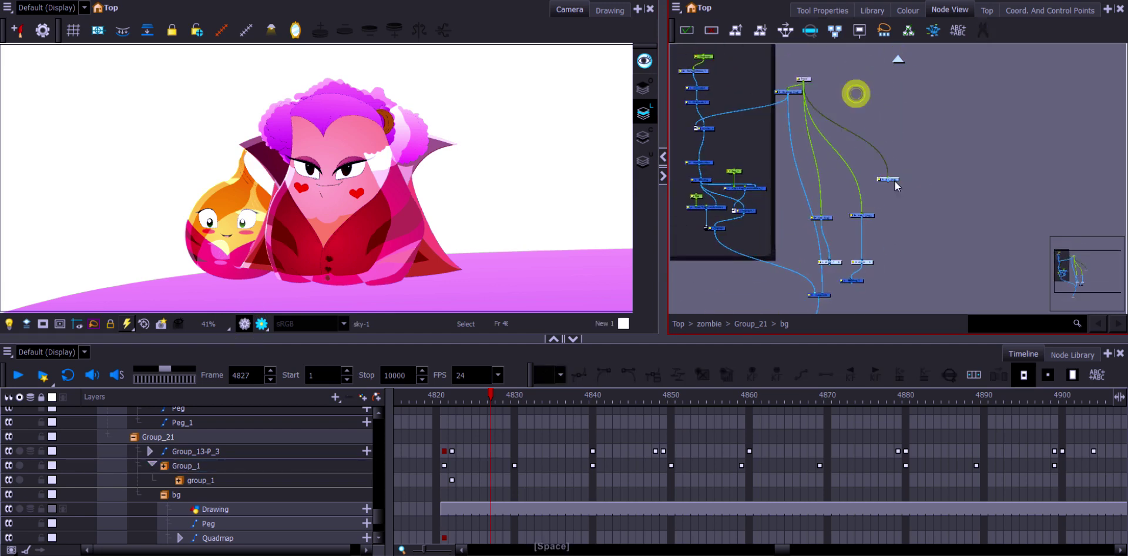
{"action": "key", "text": "2"}
{"action": "left_click_drag", "start_coordinate": [894, 182], "coordinate": [962, 145]}
{"action": "key", "text": "2"}
{"action": "key", "text": "2"}
{"action": "left_click_drag", "start_coordinate": [914, 165], "coordinate": [909, 156]}
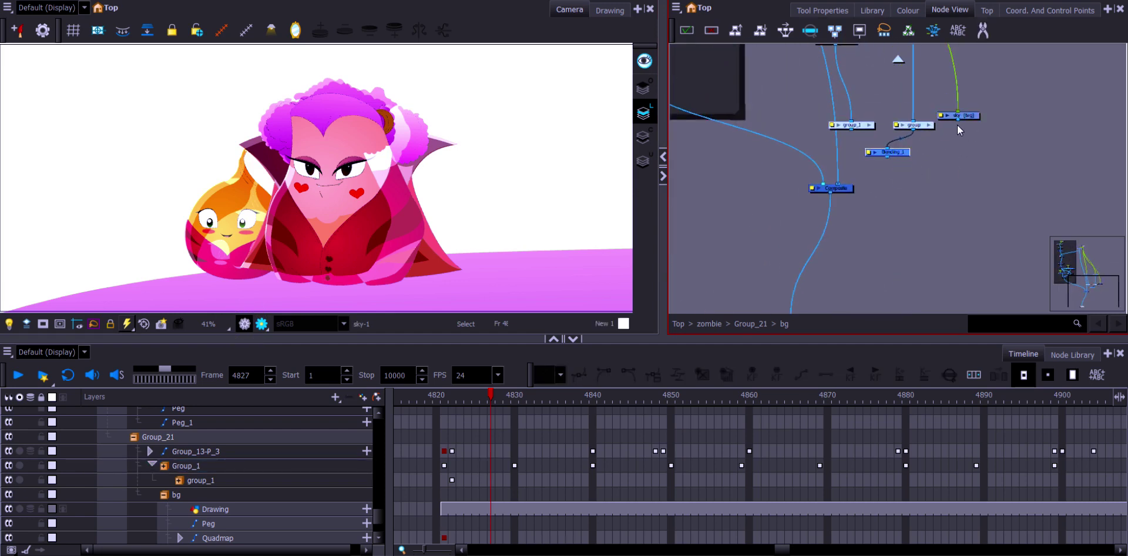
{"action": "left_click_drag", "start_coordinate": [851, 194], "coordinate": [861, 167]}
Widen the node view, connect sky [tvg] to the bg Composite and render frame 4827 as a preview
{"action": "left_click_drag", "start_coordinate": [663, 168], "coordinate": [567, 167]}
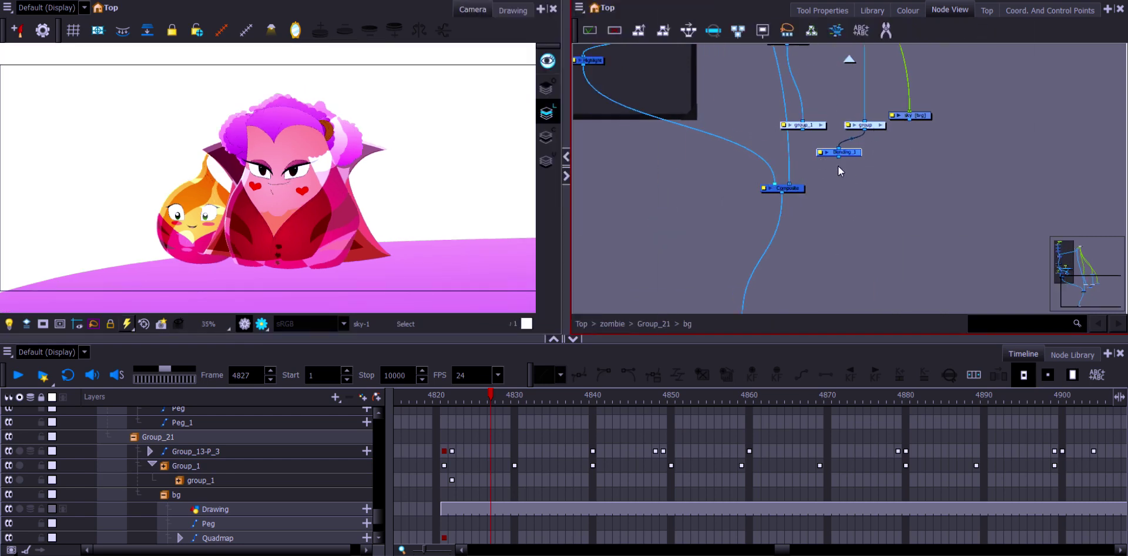
{"action": "key", "text": "2"}
{"action": "left_click", "coordinate": [261, 323]}
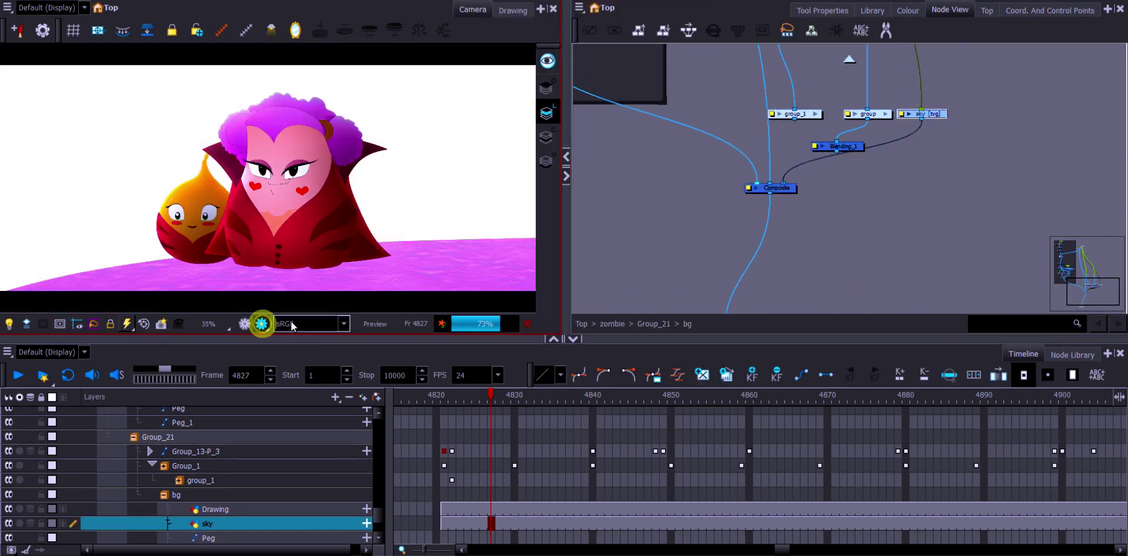
{"action": "left_click", "coordinate": [243, 323]}
Connect the Blending_1 and group_1 tree branches to the bg Composite, previewing the background in render view
{"action": "key", "text": "2"}
{"action": "left_click", "coordinate": [870, 223]}
{"action": "left_click_drag", "start_coordinate": [855, 136], "coordinate": [787, 141]}
{"action": "left_click", "coordinate": [262, 324]}
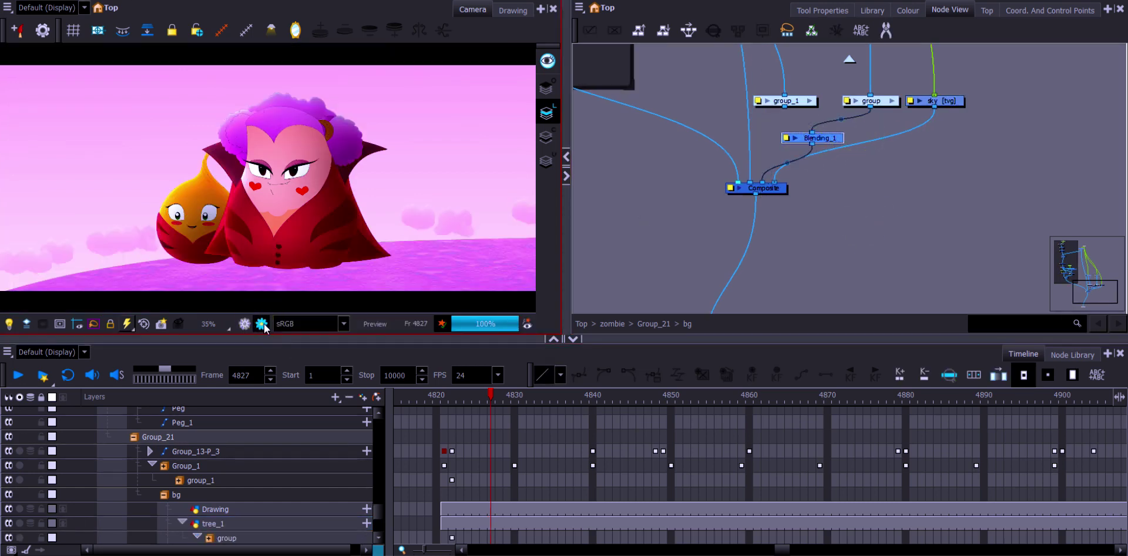
{"action": "left_click", "coordinate": [244, 324]}
{"action": "left_click_drag", "start_coordinate": [785, 107], "coordinate": [963, 205]}
In the parent Group_21, connect the grass node to the group's input and the Composite, and render the frame
{"action": "left_click", "coordinate": [849, 58]}
{"action": "scroll", "coordinate": [898, 217], "scroll_direction": "up", "scroll_amount": 1}
{"action": "left_click_drag", "start_coordinate": [728, 226], "coordinate": [856, 181]}
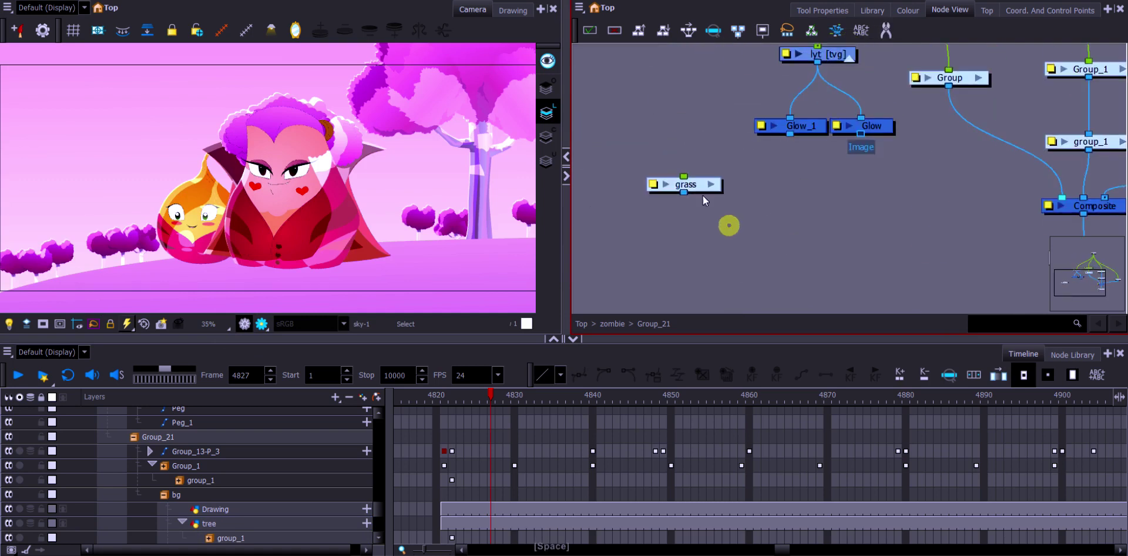
{"action": "left_click_drag", "start_coordinate": [684, 194], "coordinate": [1069, 197]}
{"action": "scroll", "coordinate": [941, 121], "scroll_direction": "down", "scroll_amount": 2}
{"action": "left_click_drag", "start_coordinate": [941, 121], "coordinate": [893, 154]}
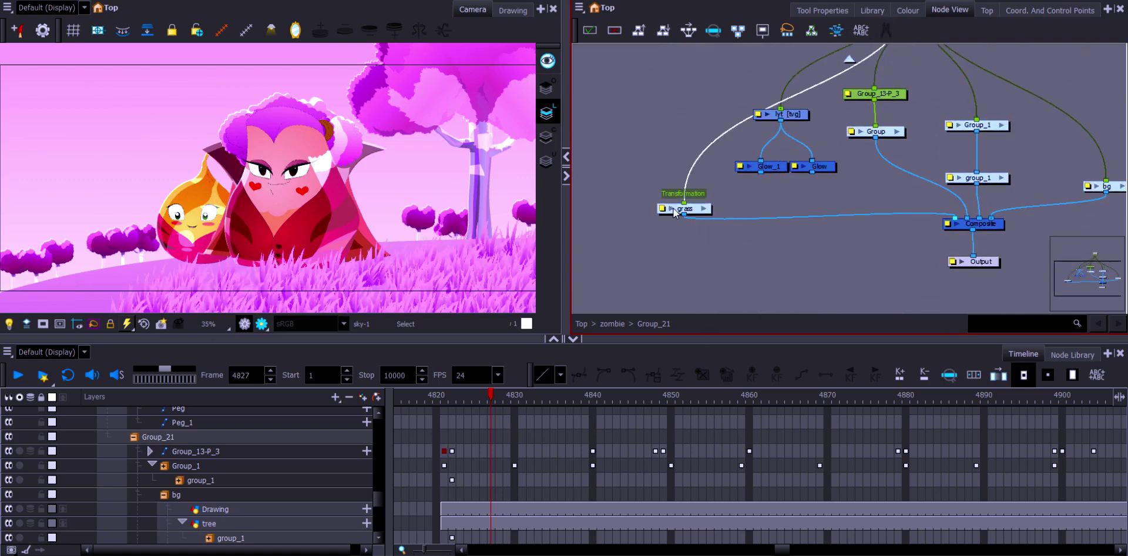
{"action": "left_click", "coordinate": [262, 324]}
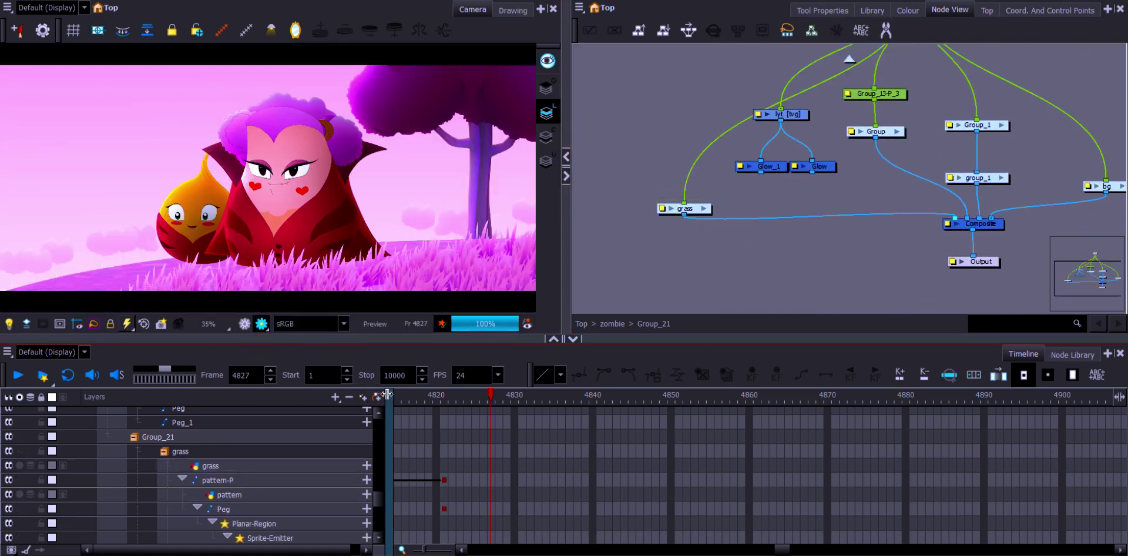
Connect the Glow_1 and Glow nodes of the lyt drawing to the Composite and render frame 4821
{"action": "left_click", "coordinate": [244, 324]}
{"action": "left_click_drag", "start_coordinate": [782, 246], "coordinate": [737, 199]}
{"action": "key", "text": "2"}
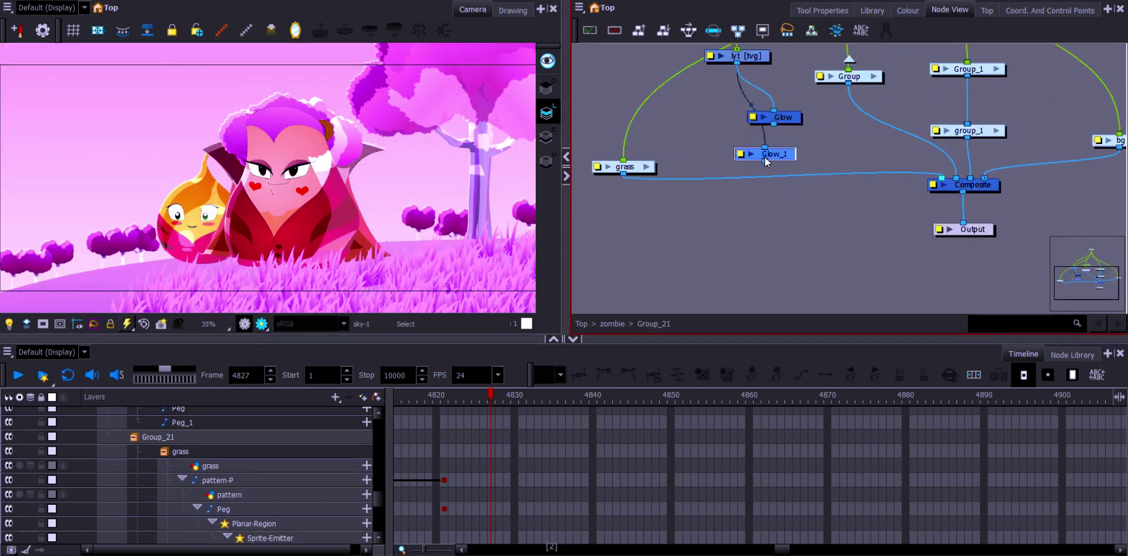
{"action": "left_click_drag", "start_coordinate": [944, 182], "coordinate": [939, 179]}
{"action": "left_click", "coordinate": [444, 450]}
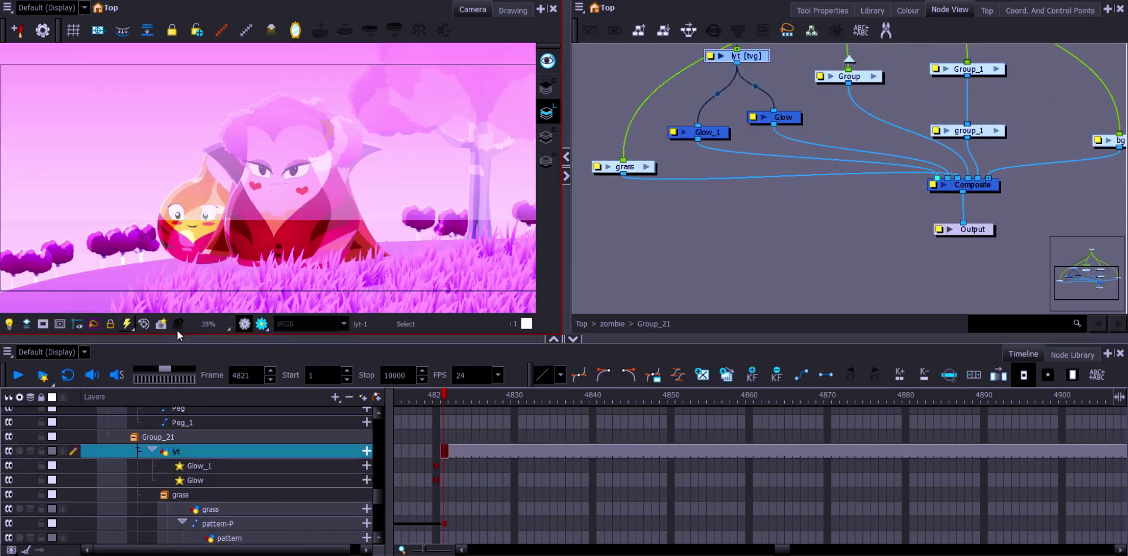
{"action": "left_click", "coordinate": [144, 324]}
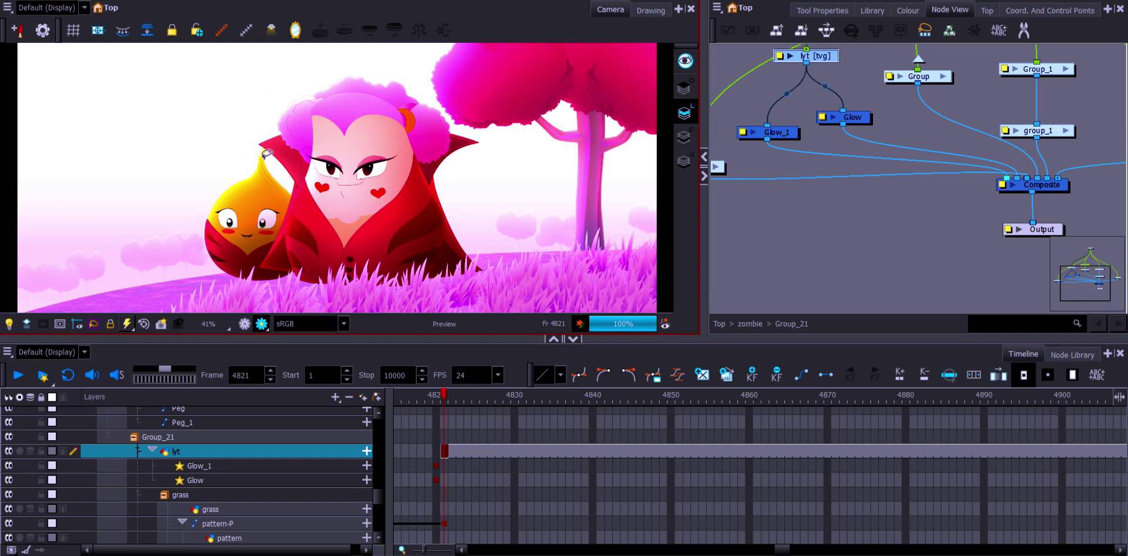
{"action": "left_click", "coordinate": [977, 436]}
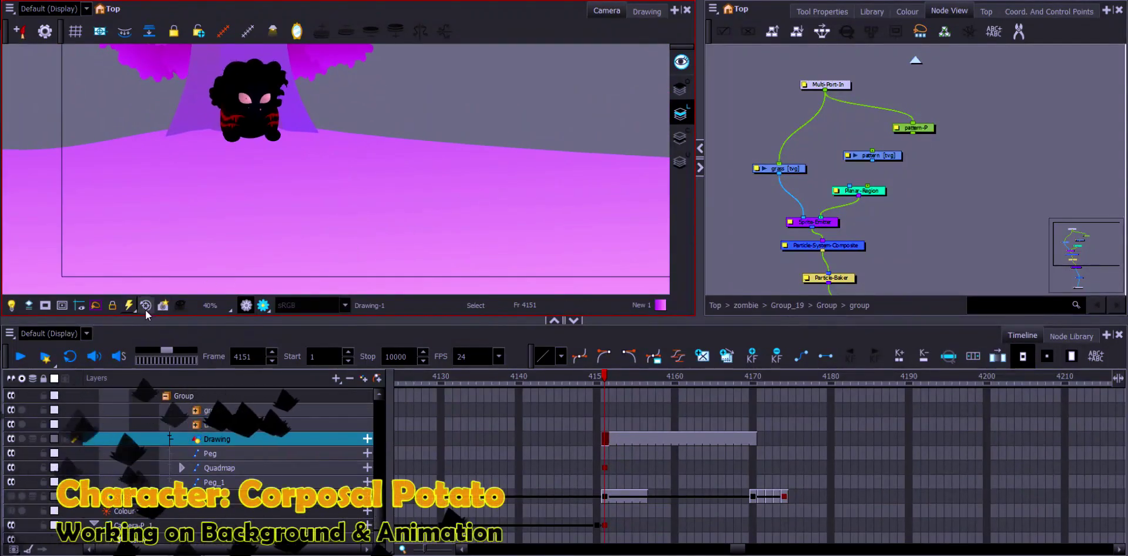
Widen the node view and connect the pattern [tvg] drawing to the Planar-Region node
{"action": "left_click", "coordinate": [145, 305]}
{"action": "key", "text": "space"}
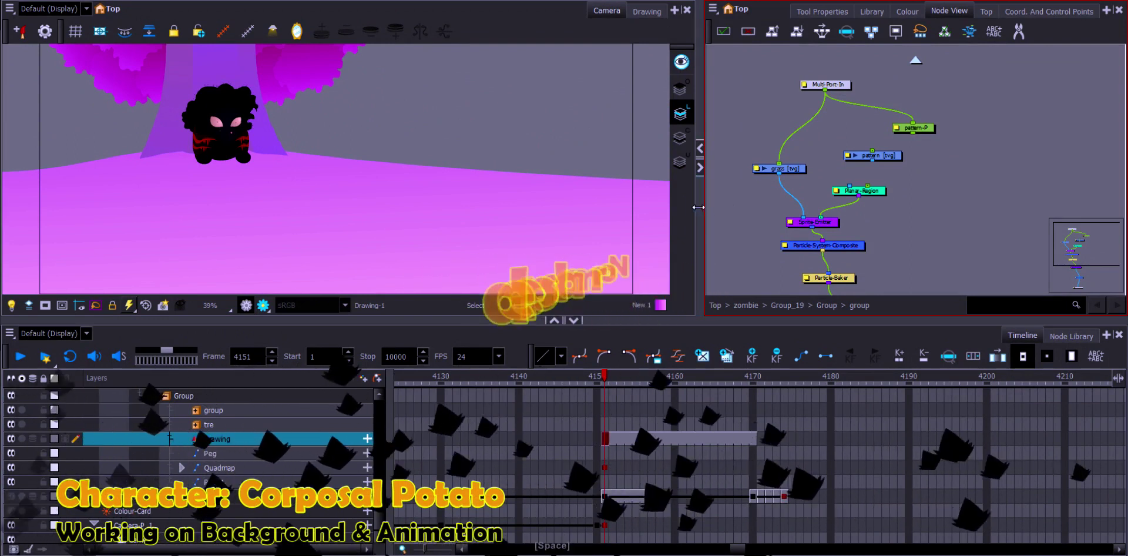
{"action": "left_click_drag", "start_coordinate": [698, 206], "coordinate": [638, 207]}
{"action": "left_click_drag", "start_coordinate": [841, 162], "coordinate": [818, 192]}
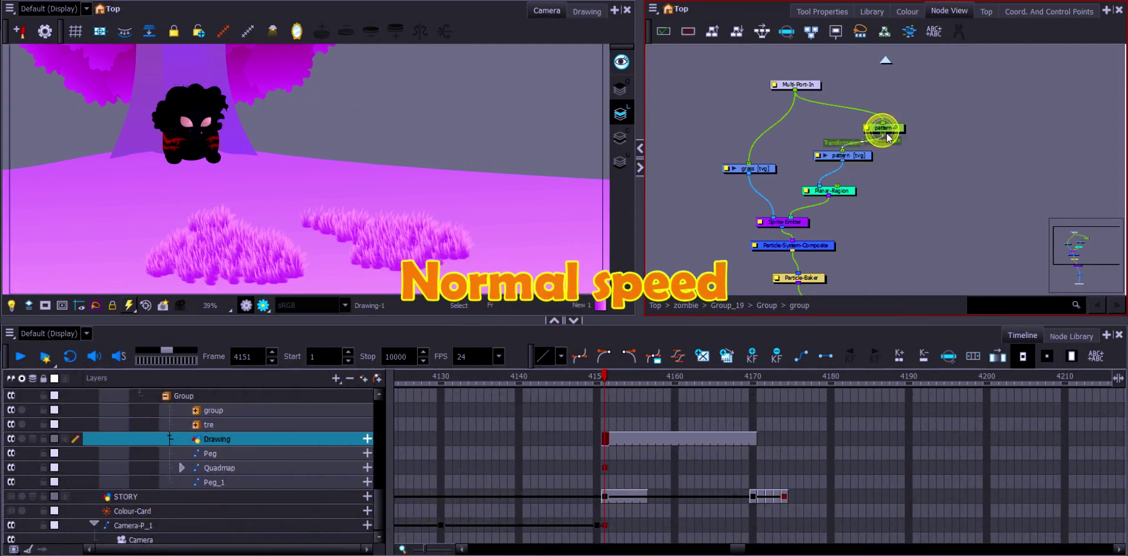
Connect the pattern-P peg to both the pattern [tvg] drawing and the Planar-Region node
{"action": "left_click_drag", "start_coordinate": [888, 136], "coordinate": [892, 120]}
{"action": "left_click", "coordinate": [861, 155]}
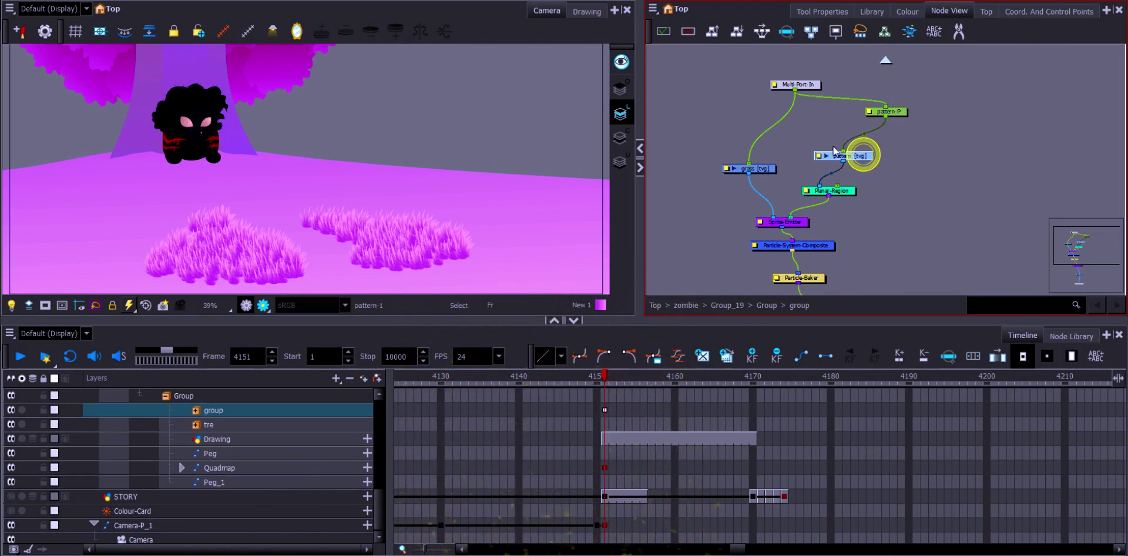
{"action": "mouse_move", "coordinate": [408, 236]}
{"action": "left_mouse_down"}
{"action": "mouse_move", "coordinate": [410, 212]}
{"action": "mouse_move", "coordinate": [426, 229]}
{"action": "left_mouse_up"}
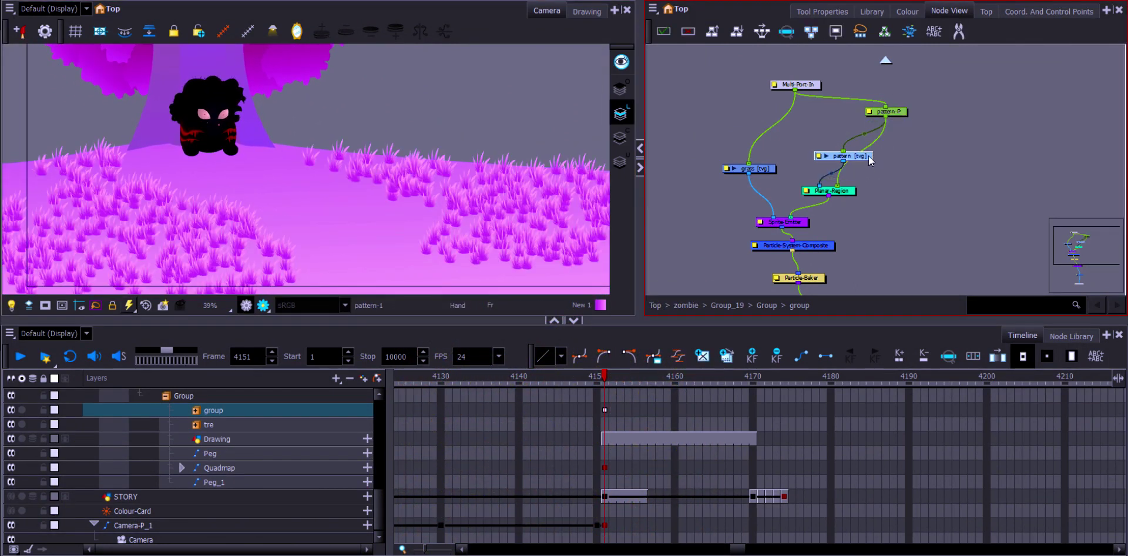
Tidy the positions of the pattern [tvg] and pattern-P nodes and render frame 4151
{"action": "left_click_drag", "start_coordinate": [850, 153], "coordinate": [852, 151]}
{"action": "left_click_drag", "start_coordinate": [900, 111], "coordinate": [889, 109]}
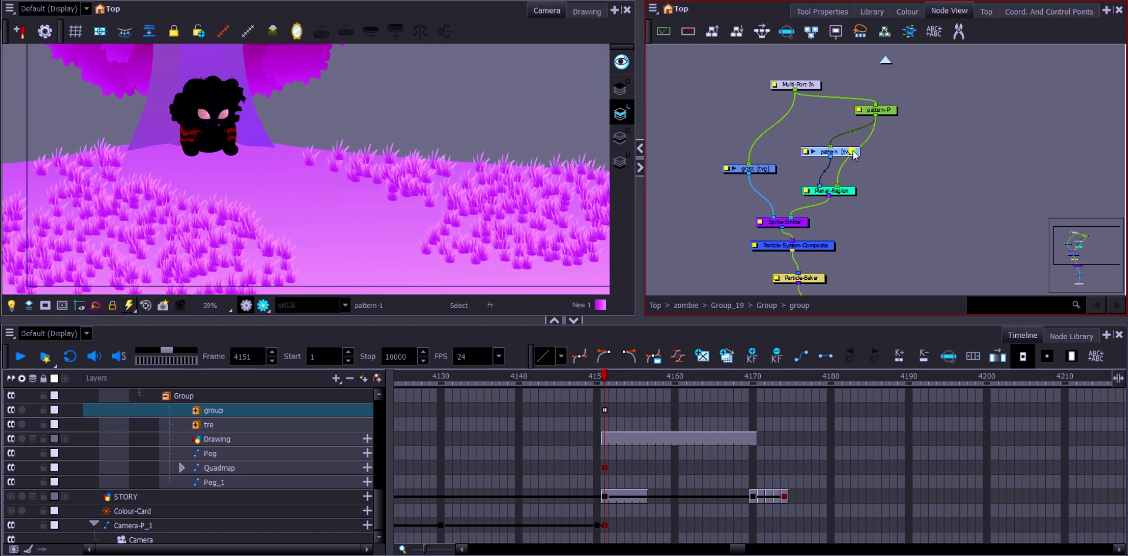
{"action": "left_click", "coordinate": [263, 305]}
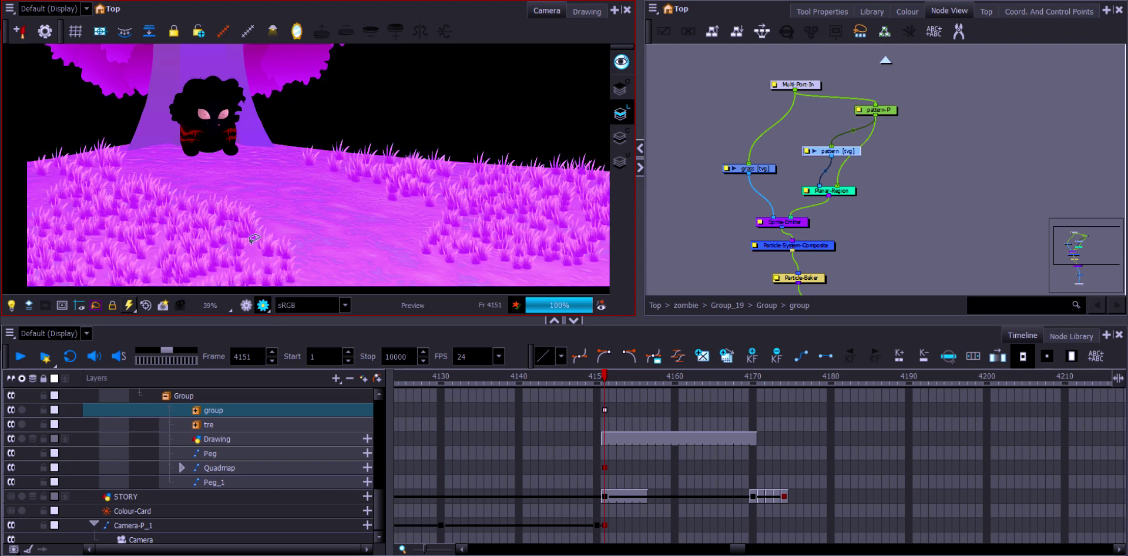
Enlarge the camera view, reset its framing and switch from the render preview back to the OpenGL view
{"action": "left_click_drag", "start_coordinate": [465, 321], "coordinate": [466, 375]}
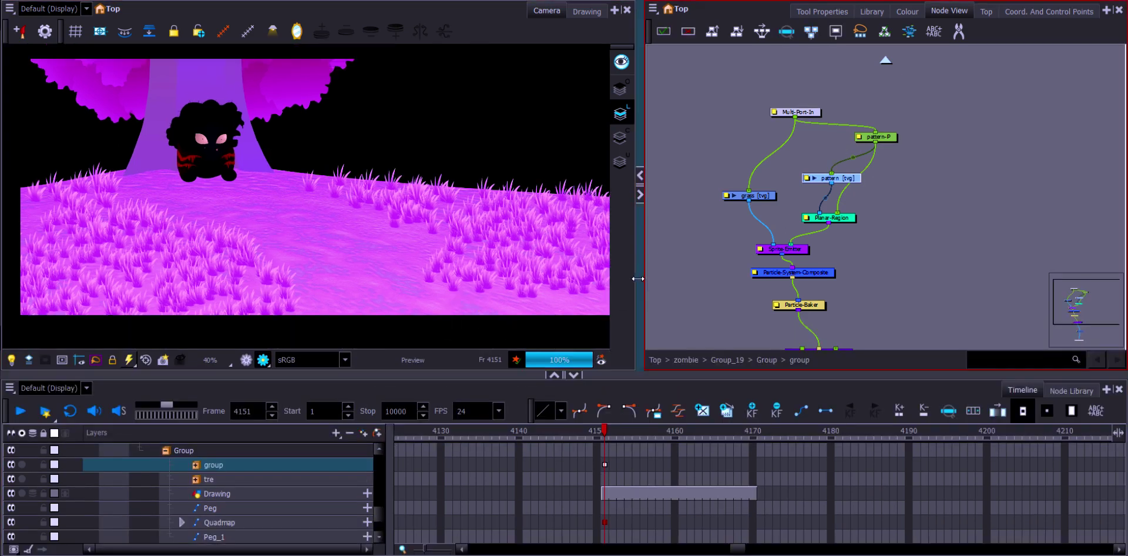
{"action": "left_click_drag", "start_coordinate": [639, 278], "coordinate": [715, 278]}
{"action": "left_click", "coordinate": [144, 359]}
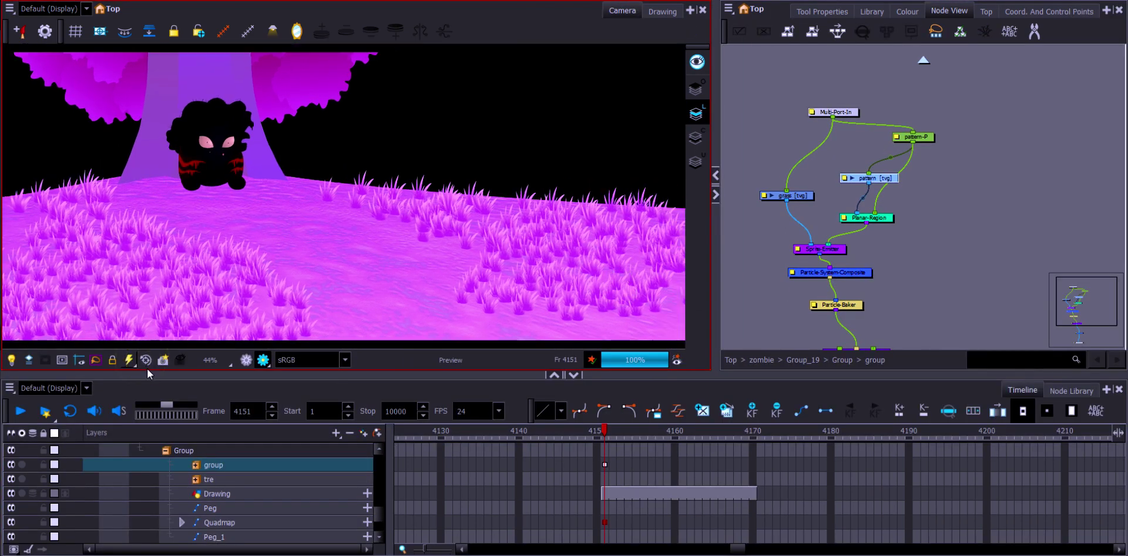
{"action": "mouse_move", "coordinate": [275, 255]}
{"action": "left_mouse_down"}
{"action": "mouse_move", "coordinate": [272, 269]}
{"action": "mouse_move", "coordinate": [288, 264]}
{"action": "left_mouse_up"}
{"action": "left_click", "coordinate": [145, 361]}
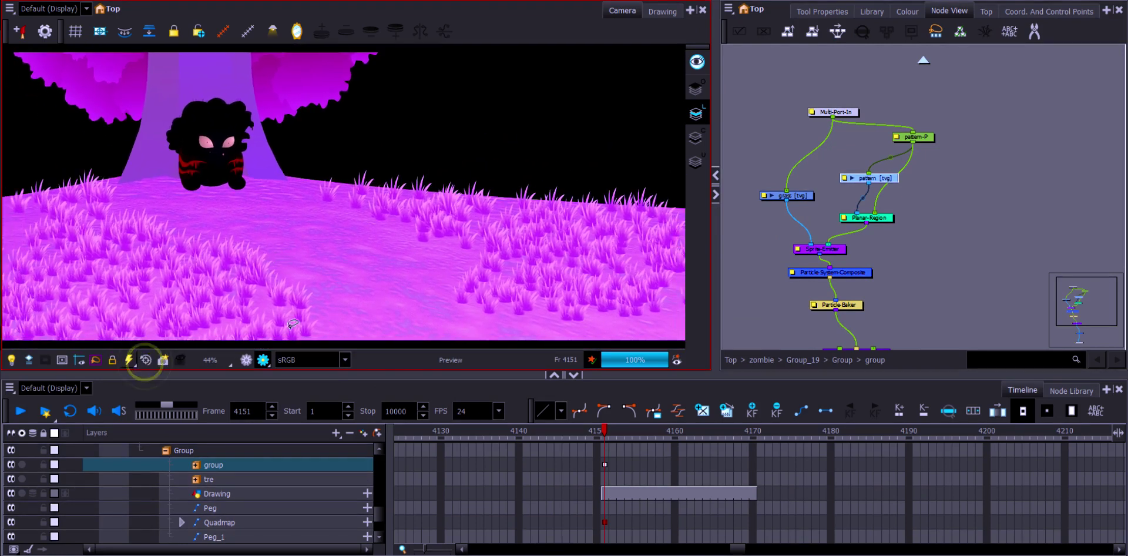
{"action": "left_click", "coordinate": [245, 360]}
Add a Peg node from the Favorites nodes and wire it between pattern-P and Planar-Region
{"action": "left_click", "coordinate": [945, 189]}
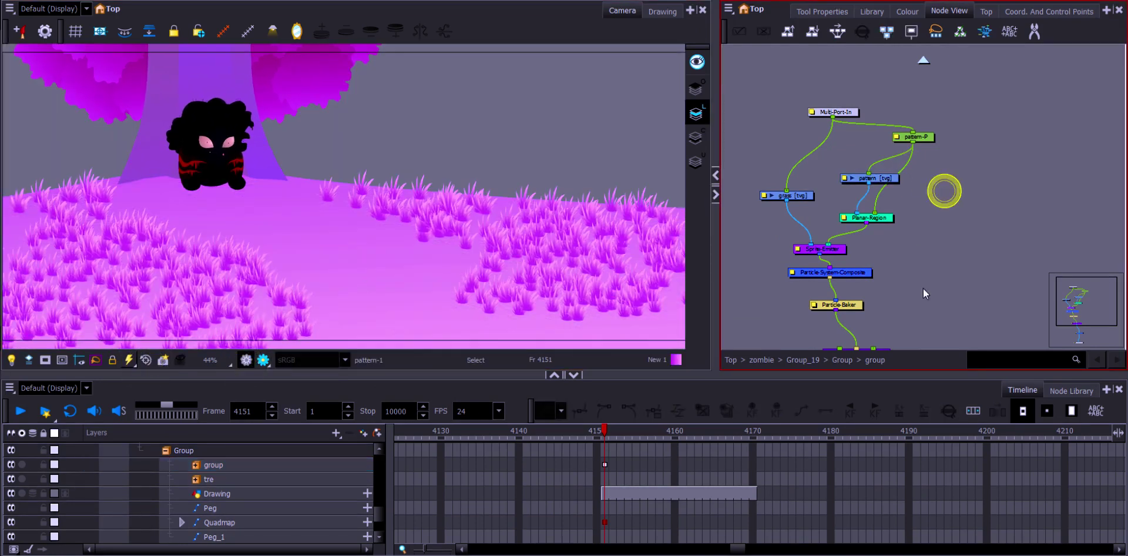
{"action": "left_click", "coordinate": [1067, 391]}
{"action": "left_click", "coordinate": [46, 519]}
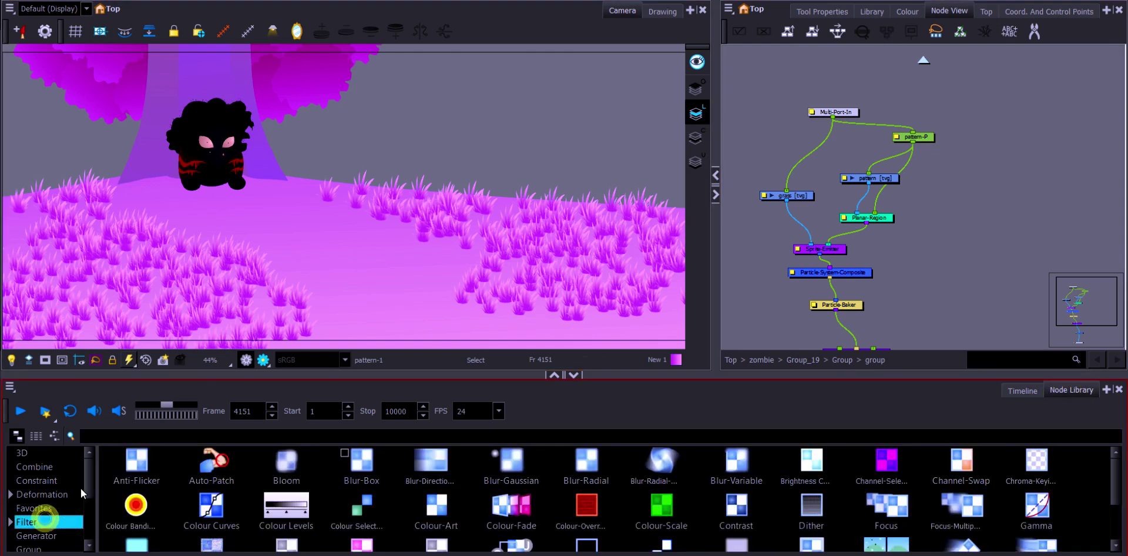
{"action": "left_click", "coordinate": [49, 494]}
{"action": "left_click", "coordinate": [56, 481]}
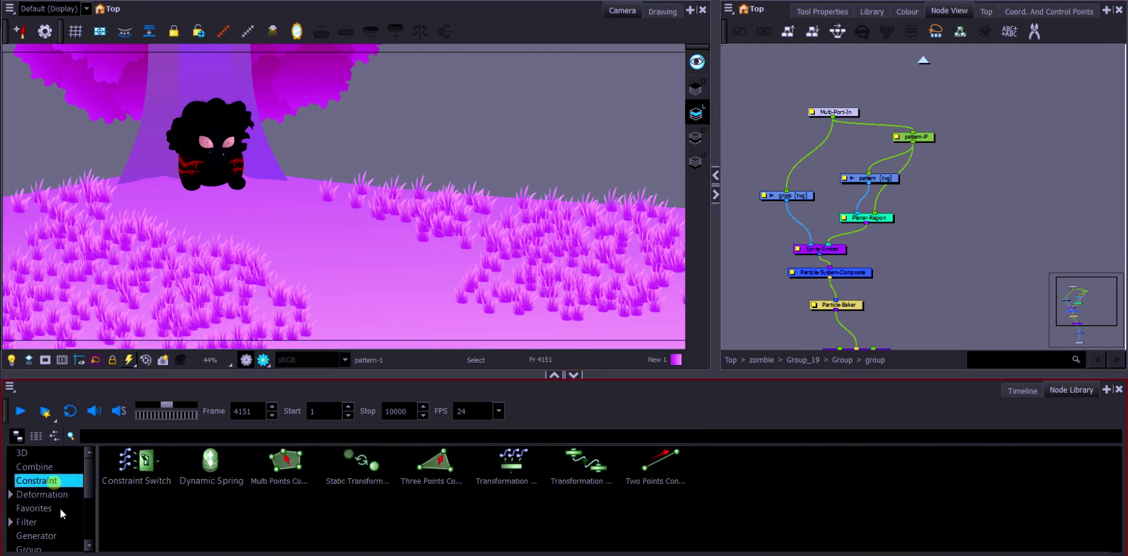
{"action": "left_click", "coordinate": [58, 506]}
{"action": "mouse_move", "coordinate": [942, 218]}
{"action": "left_mouse_down"}
{"action": "mouse_move", "coordinate": [937, 178]}
{"action": "mouse_move", "coordinate": [946, 175]}
{"action": "mouse_move", "coordinate": [867, 214]}
{"action": "left_mouse_up"}
{"action": "left_click", "coordinate": [983, 204]}
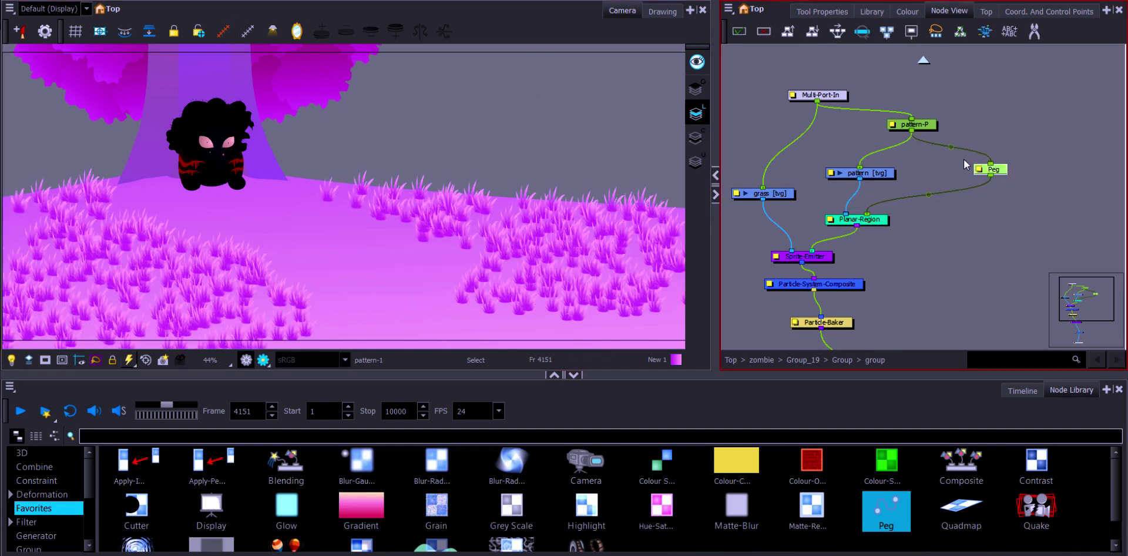
Move the Peg's pivot down to the middle of the ground, between the grass patches
{"action": "double_click", "coordinate": [977, 169]}
{"action": "left_click", "coordinate": [911, 101]}
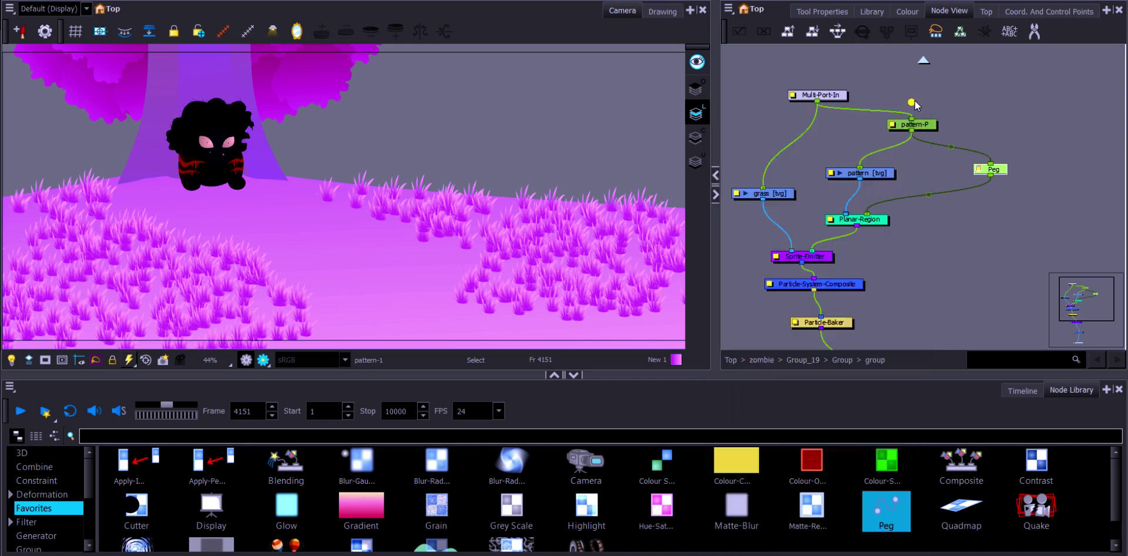
{"action": "left_click", "coordinate": [1004, 168]}
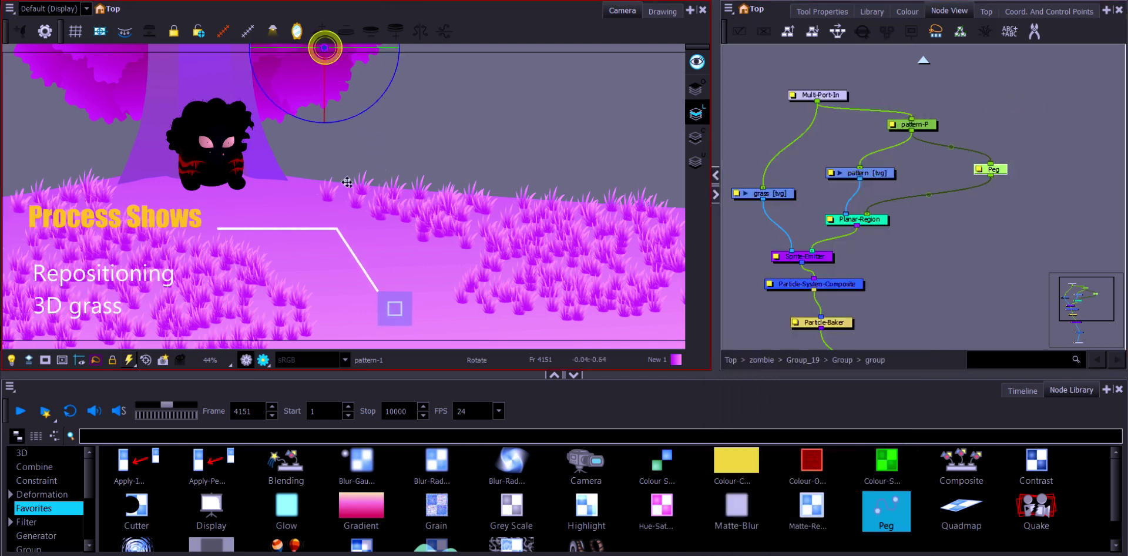
{"action": "left_click_drag", "start_coordinate": [325, 49], "coordinate": [354, 234]}
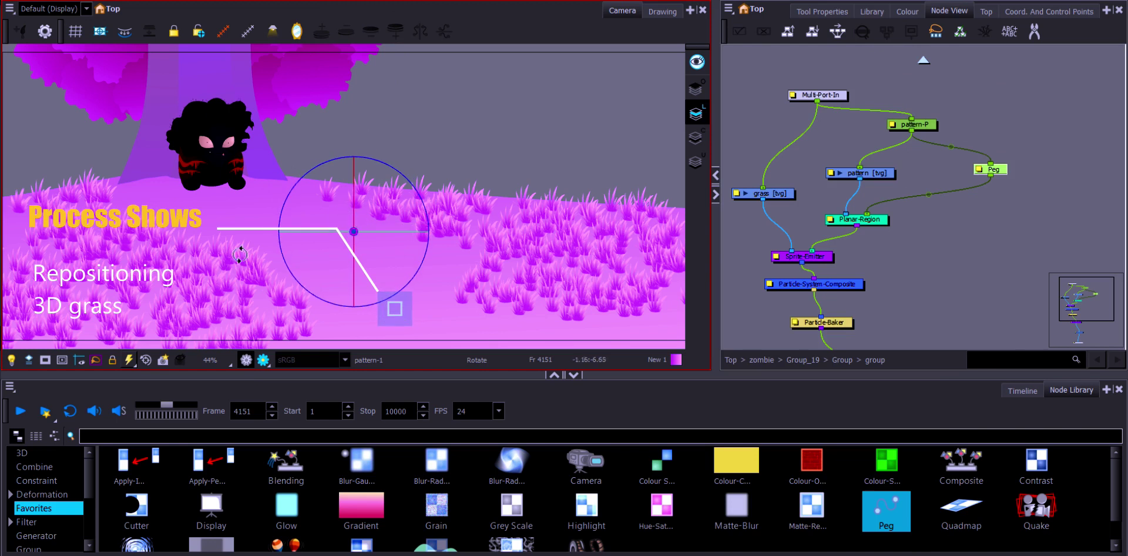
Tilt the Peg in 3D about its horizontal axis to reposition the grass on the ground
{"action": "left_click", "coordinate": [1022, 390]}
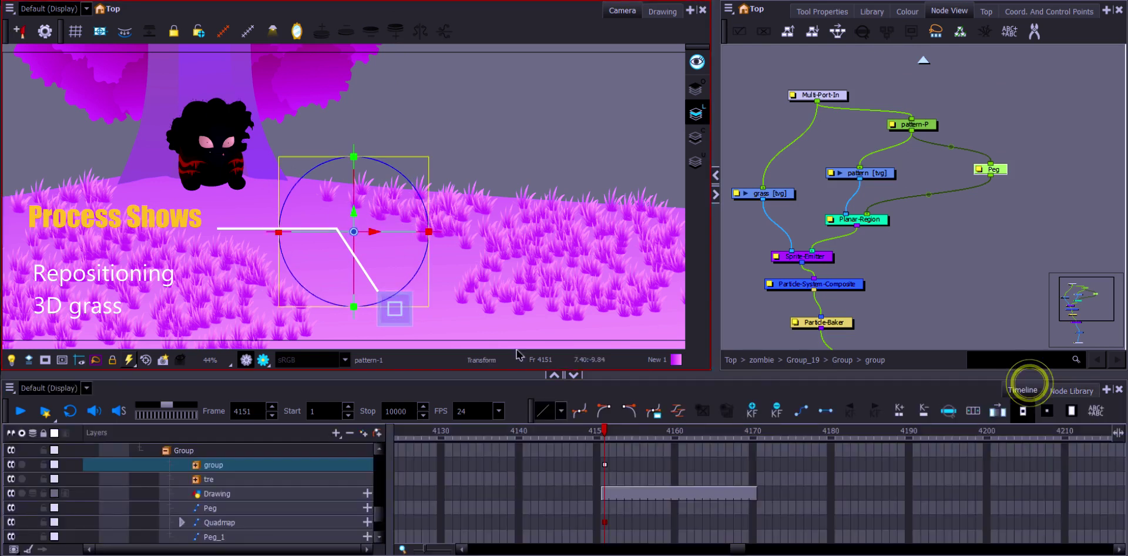
{"action": "left_click", "coordinate": [1031, 130]}
{"action": "left_click", "coordinate": [1029, 130]}
{"action": "left_click", "coordinate": [1003, 169]}
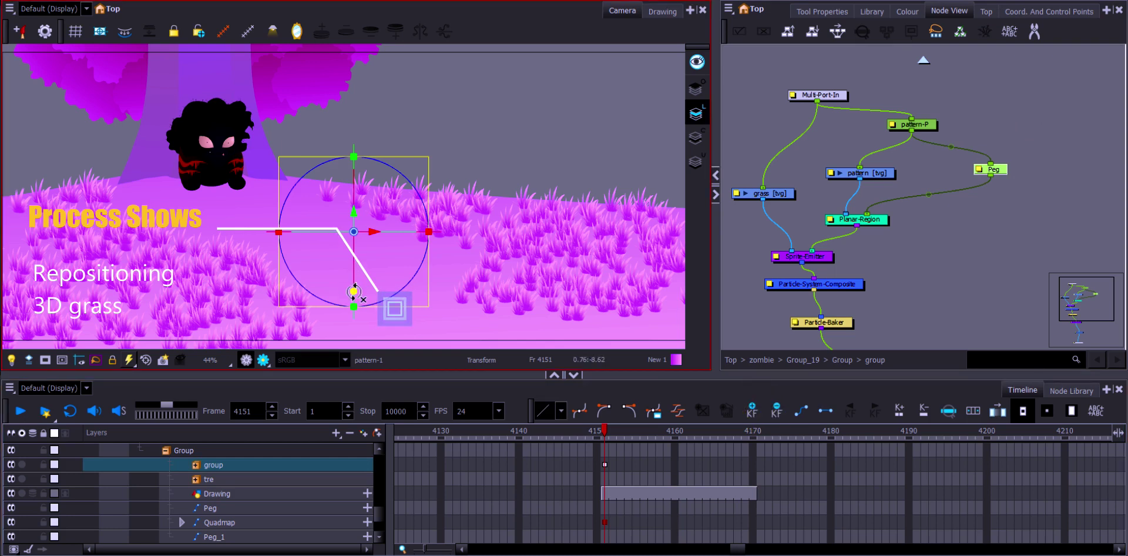
{"action": "left_click_drag", "start_coordinate": [353, 291], "coordinate": [352, 238]}
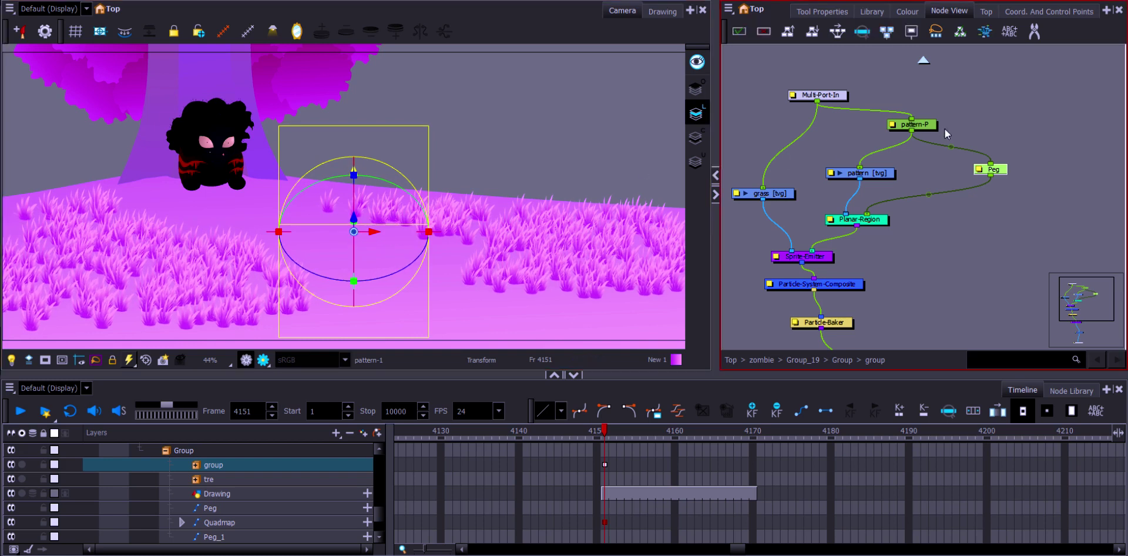
Scale the pattern-P peg slightly and shift it so the grass sits higher on the ground
{"action": "left_click", "coordinate": [961, 113]}
{"action": "left_click", "coordinate": [929, 124]}
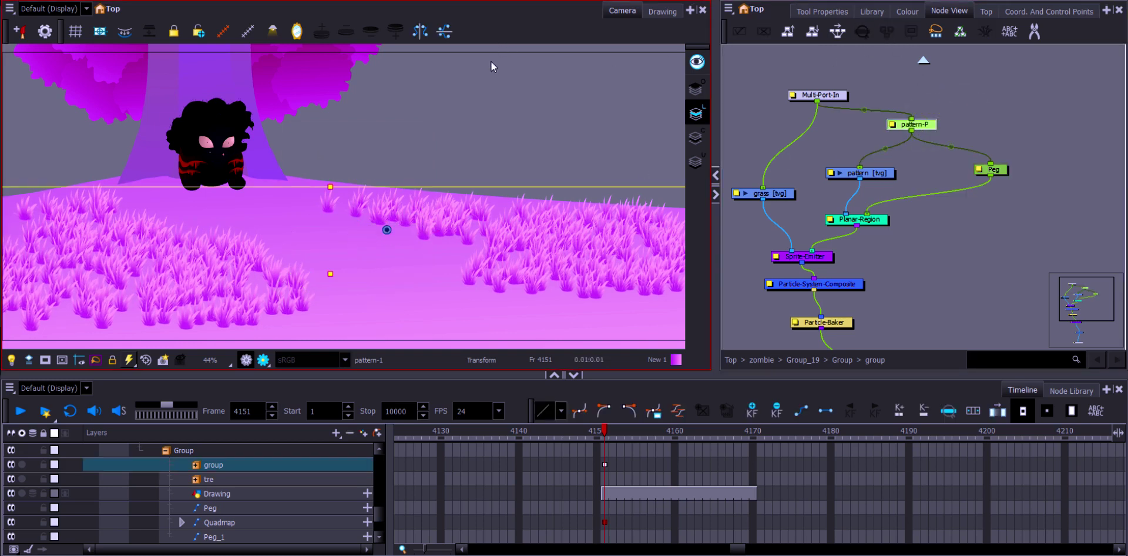
{"action": "key", "text": "alt+4"}
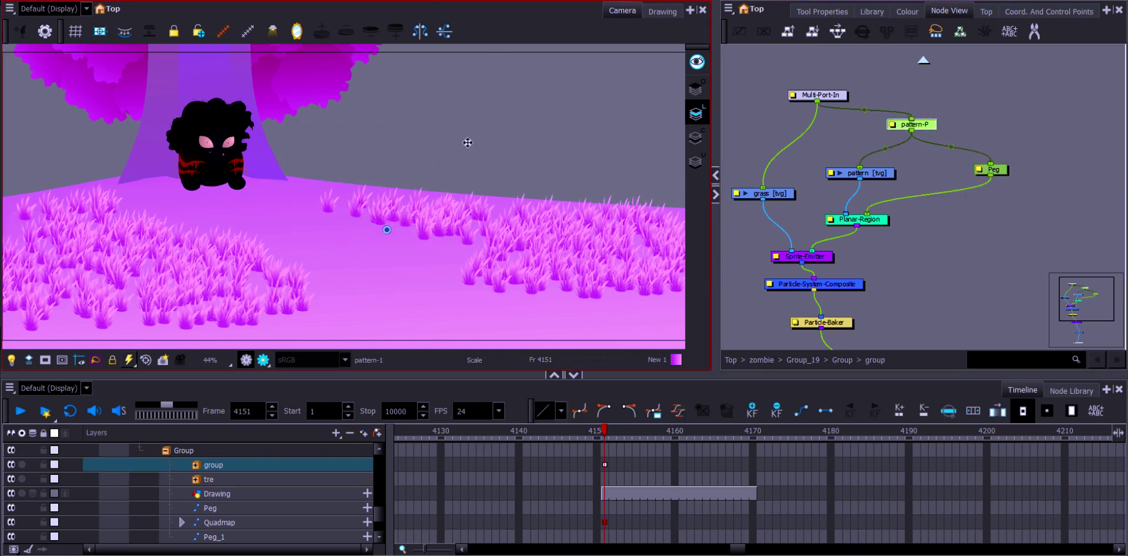
{"action": "left_click_drag", "start_coordinate": [481, 203], "coordinate": [487, 205]}
{"action": "left_click_drag", "start_coordinate": [408, 155], "coordinate": [413, 148]}
{"action": "left_click", "coordinate": [939, 221]}
{"action": "left_click", "coordinate": [945, 238]}
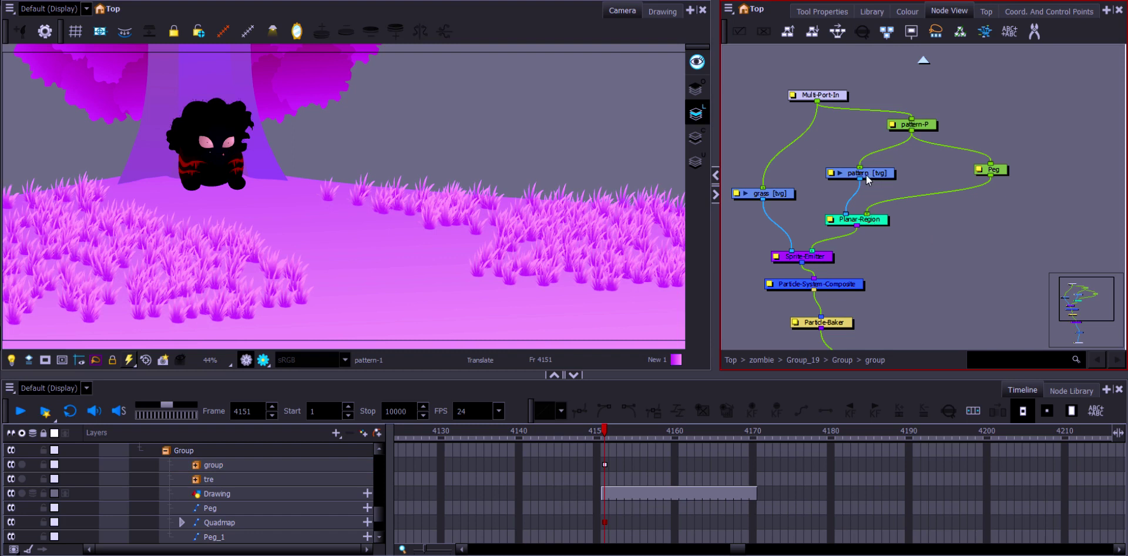
Disconnect the pattern [tvg] drawing from Planar-Region and connect it to the Composite to show its red shapes
{"action": "left_click_drag", "start_coordinate": [845, 215], "coordinate": [867, 147]}
{"action": "key", "text": "space"}
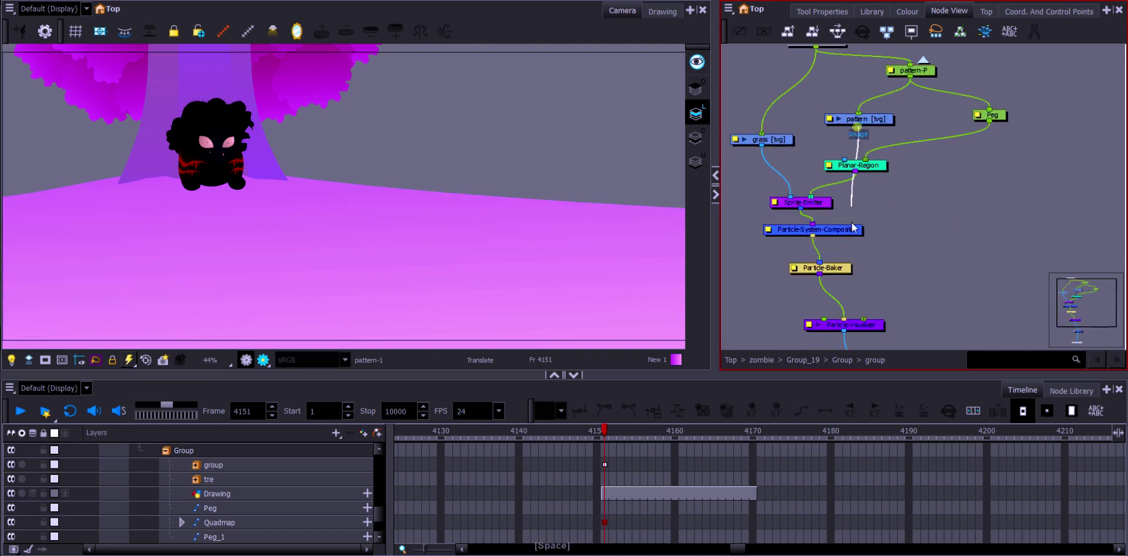
{"action": "left_click_drag", "start_coordinate": [847, 323], "coordinate": [855, 274]}
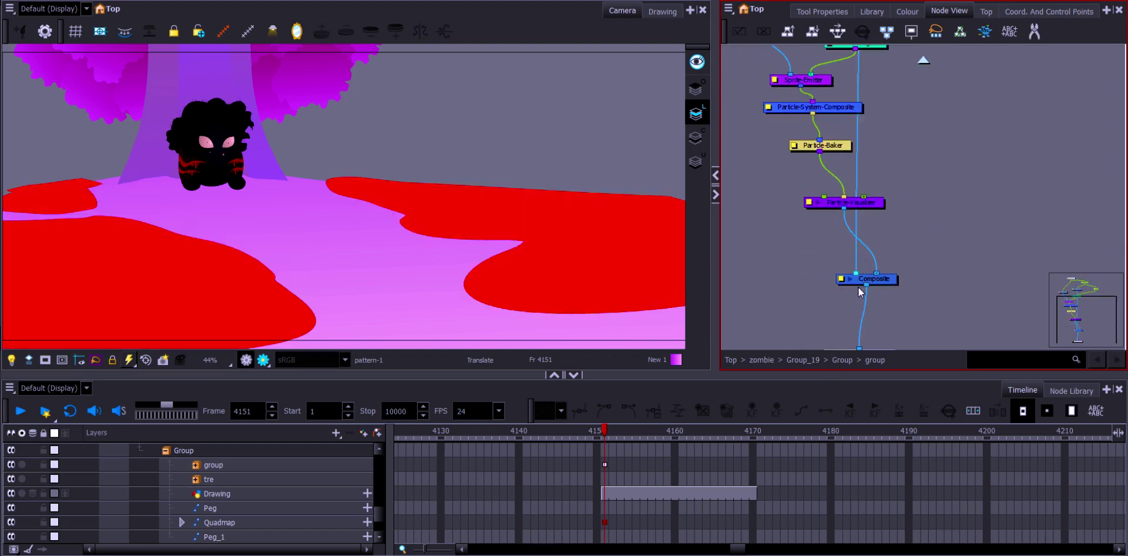
{"action": "key", "text": "1"}
{"action": "key", "text": "1"}
{"action": "key", "text": "1"}
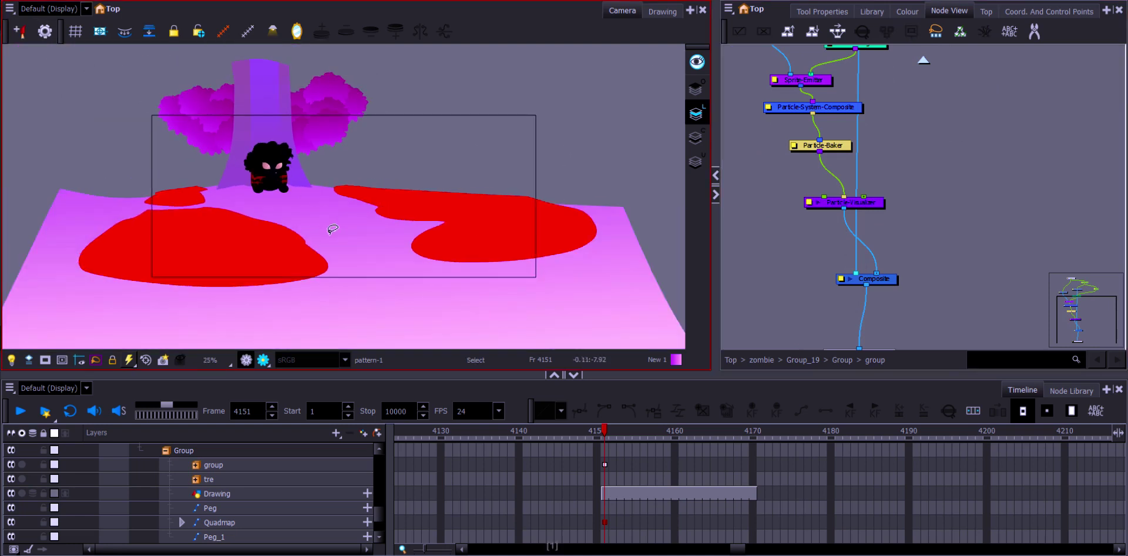
Pick up the red colour of the grass area shapes in the pattern drawing
{"action": "left_click", "coordinate": [313, 235]}
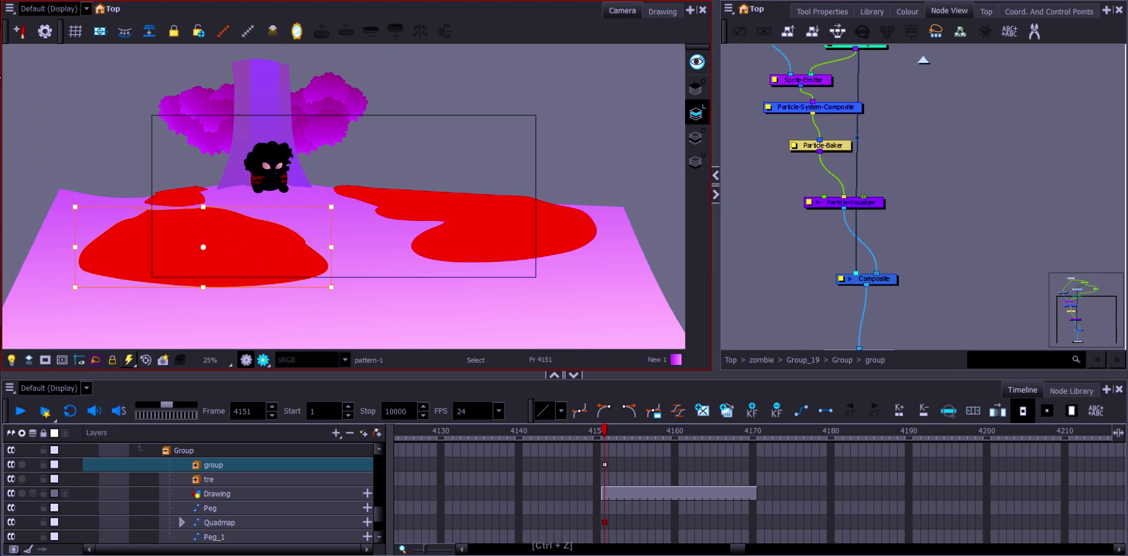
{"action": "key", "text": "space"}
{"action": "left_click_drag", "start_coordinate": [184, 252], "coordinate": [277, 216]}
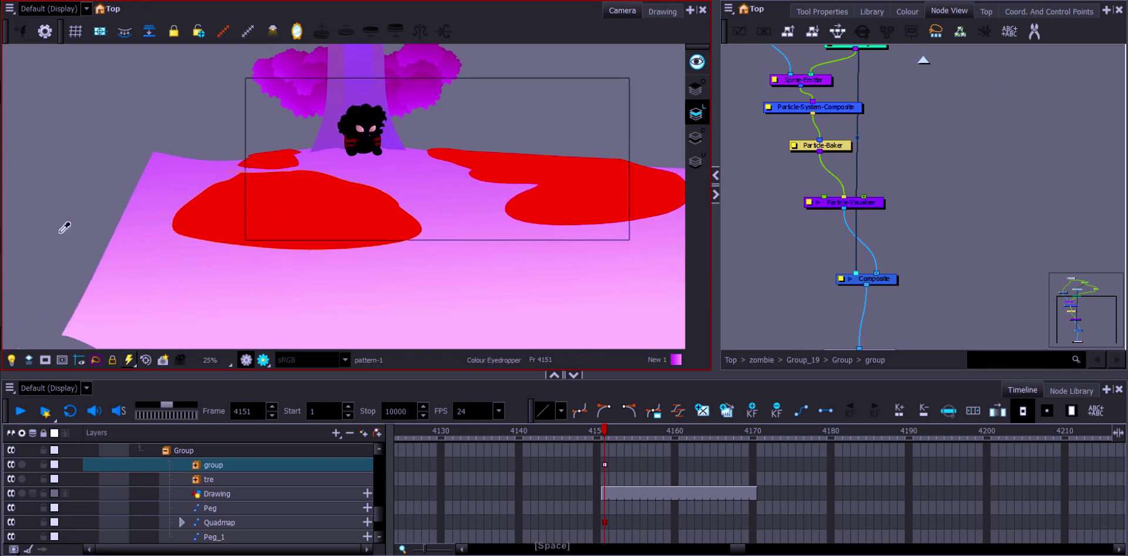
{"action": "left_click", "coordinate": [1, 206]}
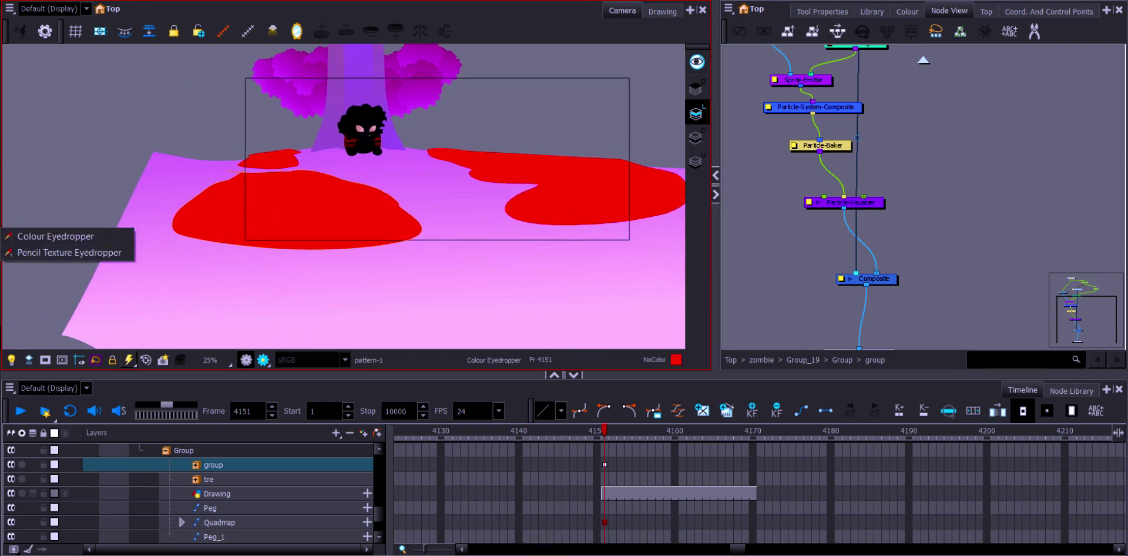
Outline an extra grass area with a stroke below the left red shape and fill it with red
{"action": "left_click", "coordinate": [1, 212]}
{"action": "left_click", "coordinate": [20, 301]}
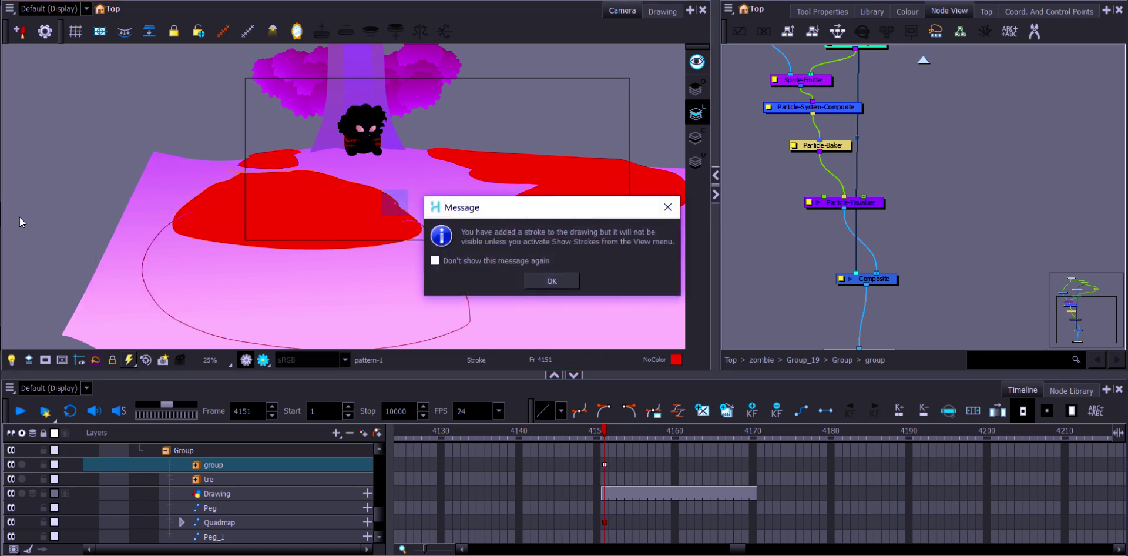
{"action": "left_click", "coordinate": [544, 282]}
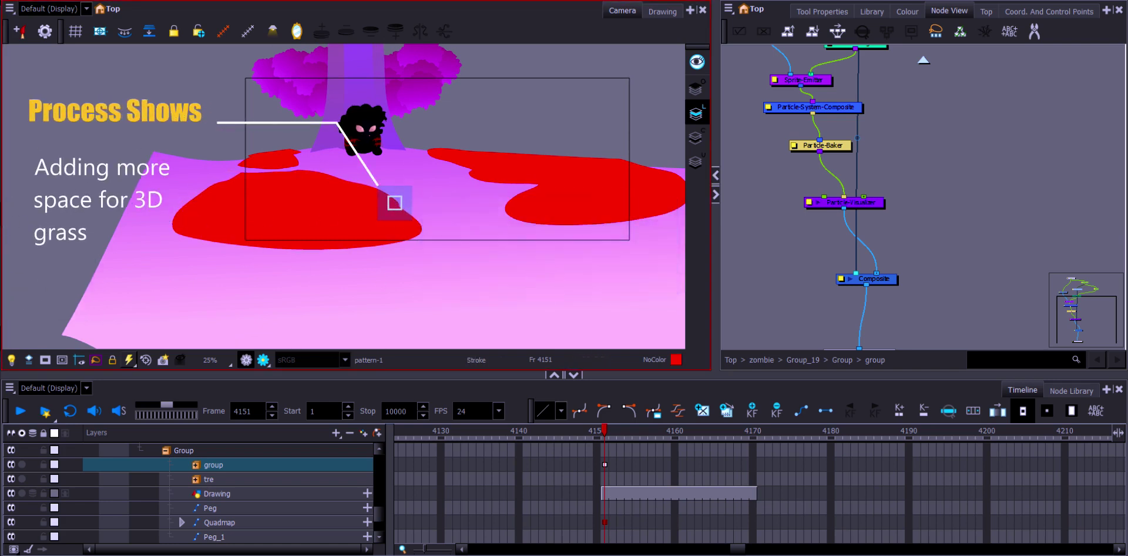
{"action": "left_click", "coordinate": [256, 309]}
Outline another grass area with a stroke below the right red shape and fill it with red
{"action": "key", "text": "space"}
{"action": "left_click_drag", "start_coordinate": [676, 252], "coordinate": [333, 262]}
{"action": "key", "text": "2"}
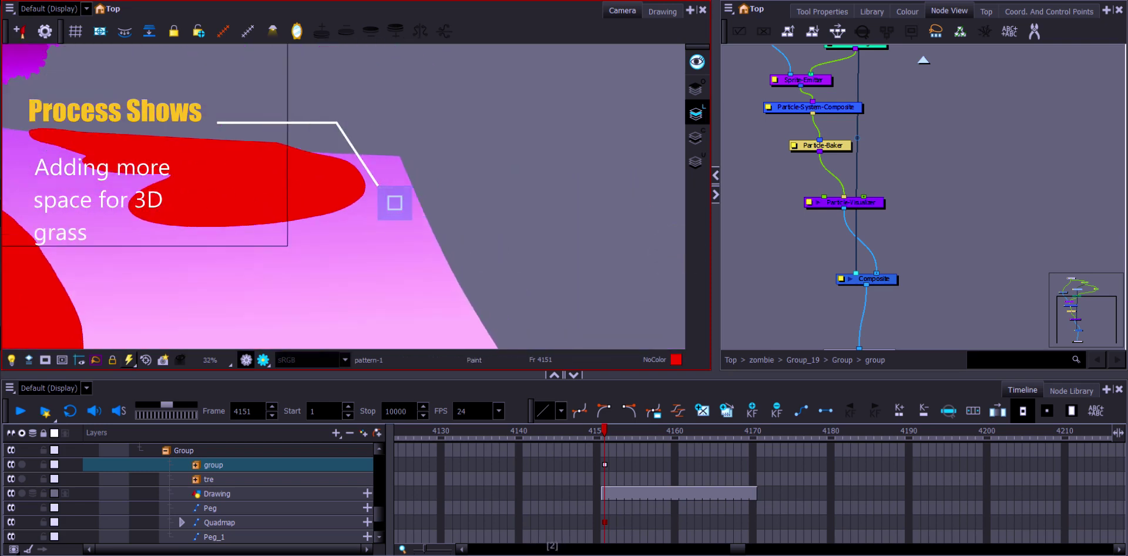
{"action": "left_click", "coordinate": [2, 213]}
{"action": "left_click", "coordinate": [29, 292]}
{"action": "mouse_move", "coordinate": [232, 216]}
{"action": "left_mouse_down"}
{"action": "mouse_move", "coordinate": [191, 303]}
{"action": "mouse_move", "coordinate": [335, 315]}
{"action": "mouse_move", "coordinate": [470, 276]}
{"action": "left_mouse_up"}
{"action": "left_click_drag", "start_coordinate": [254, 191], "coordinate": [233, 196]}
{"action": "left_click", "coordinate": [2, 212]}
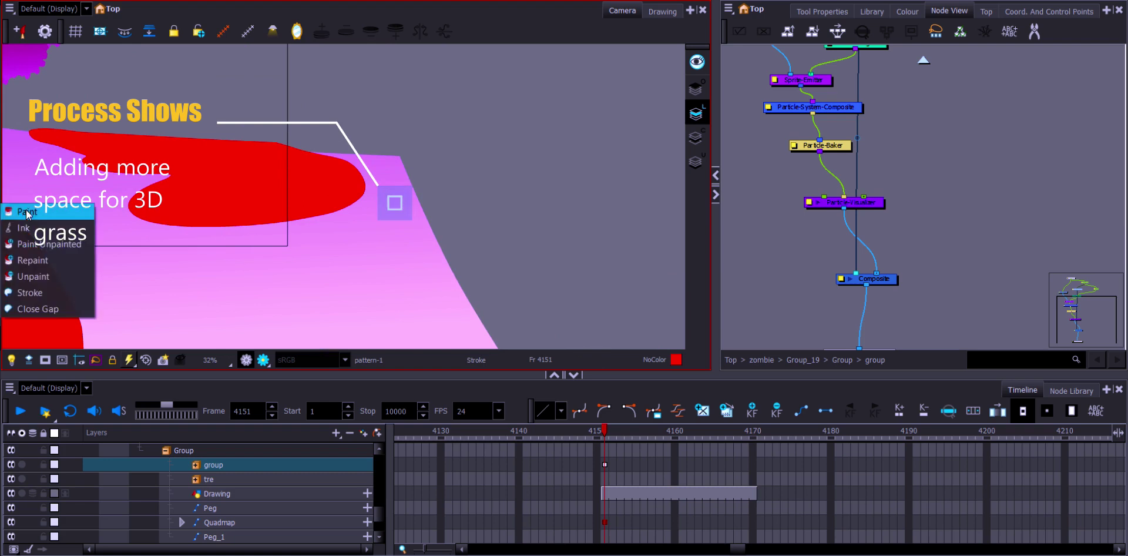
{"action": "left_click", "coordinate": [25, 211]}
{"action": "left_click", "coordinate": [325, 247]}
Reset the camera view, detach pattern [tvg] from the Composite and reconnect it to Planar-Region
{"action": "left_click_drag", "start_coordinate": [916, 77], "coordinate": [902, 156]}
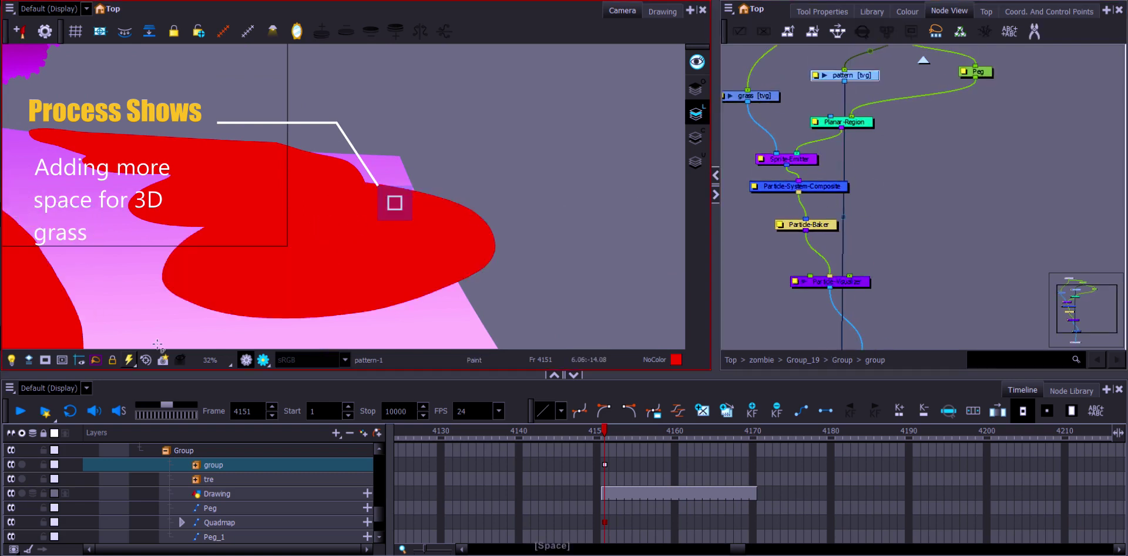
{"action": "left_click", "coordinate": [145, 359]}
{"action": "left_click_drag", "start_coordinate": [891, 237], "coordinate": [904, 173]}
{"action": "left_click_drag", "start_coordinate": [856, 289], "coordinate": [798, 272]}
{"action": "left_click_drag", "start_coordinate": [891, 121], "coordinate": [937, 255]}
{"action": "left_click_drag", "start_coordinate": [904, 151], "coordinate": [890, 186]}
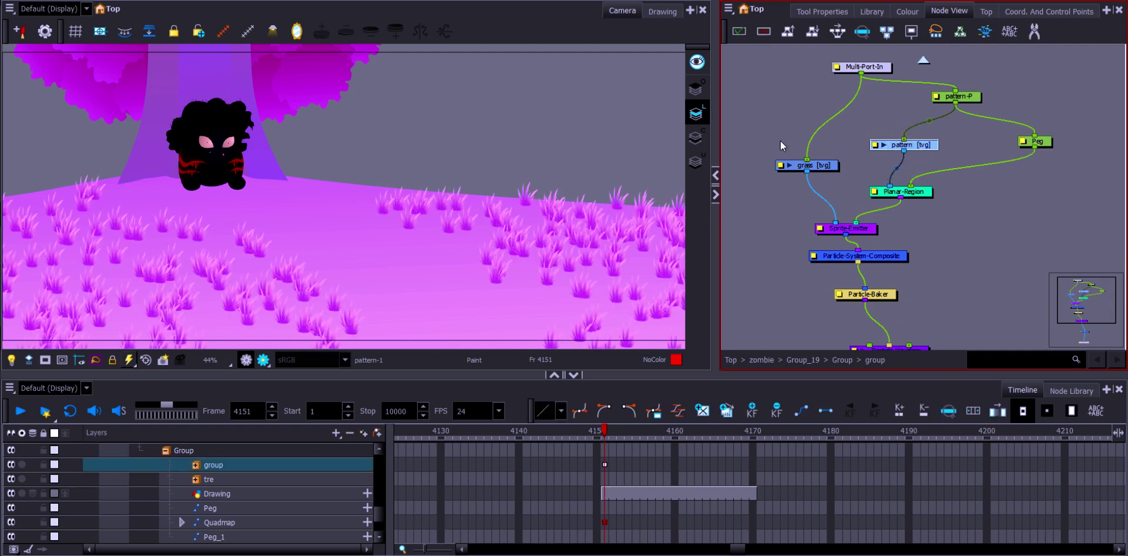
Scrub the timeline to frame 4157 to check the grass distribution
{"action": "left_click", "coordinate": [608, 497]}
{"action": "left_click", "coordinate": [598, 430]}
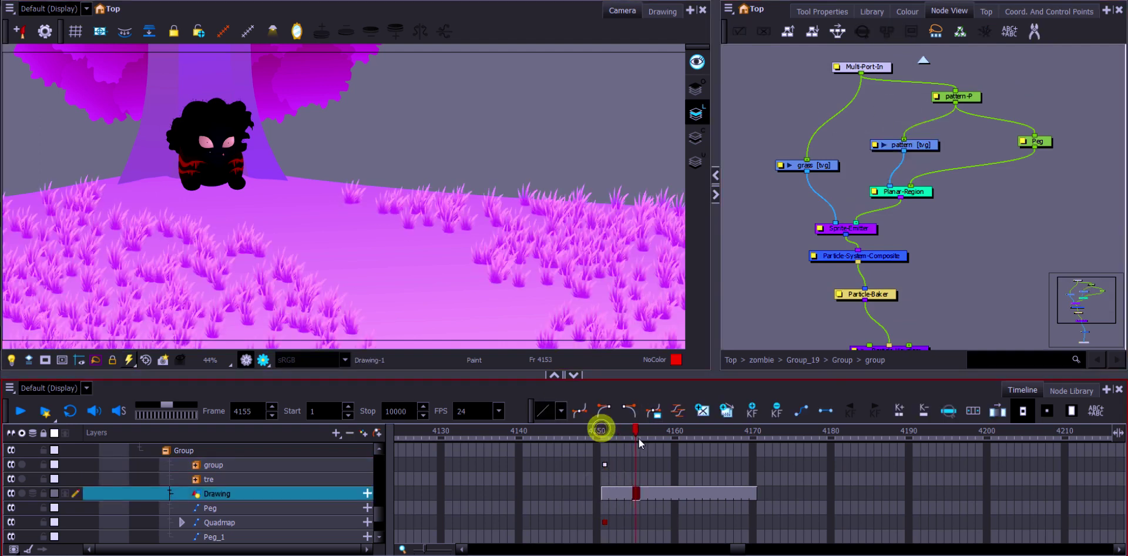
{"action": "left_click_drag", "start_coordinate": [597, 455], "coordinate": [624, 458]}
Set the Sprite-Emitter's number of particles to 600
{"action": "left_click", "coordinate": [804, 183]}
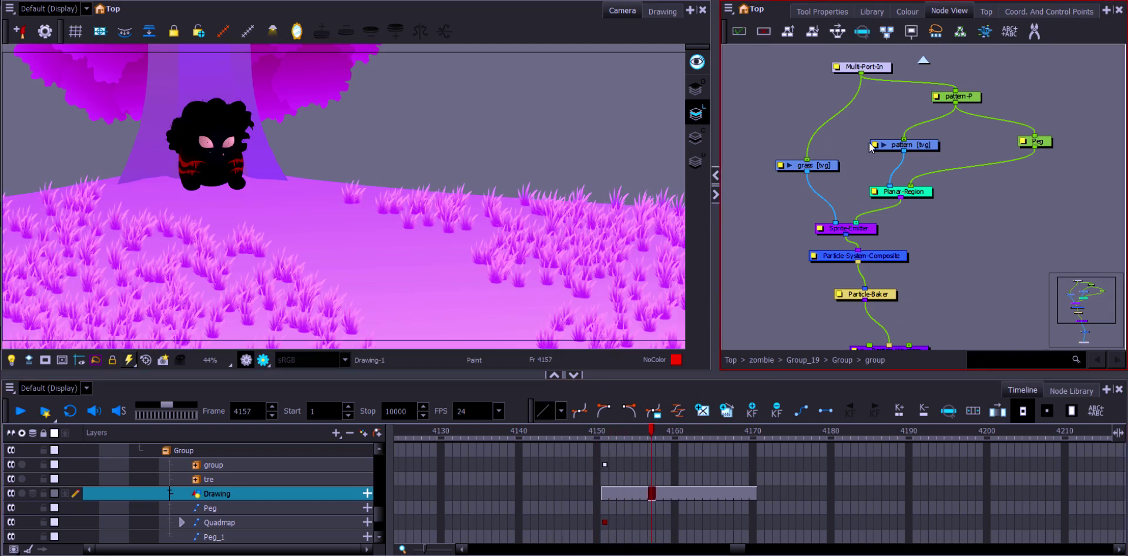
{"action": "key", "text": "space"}
{"action": "left_click_drag", "start_coordinate": [865, 176], "coordinate": [877, 154]}
{"action": "left_click", "coordinate": [833, 206]}
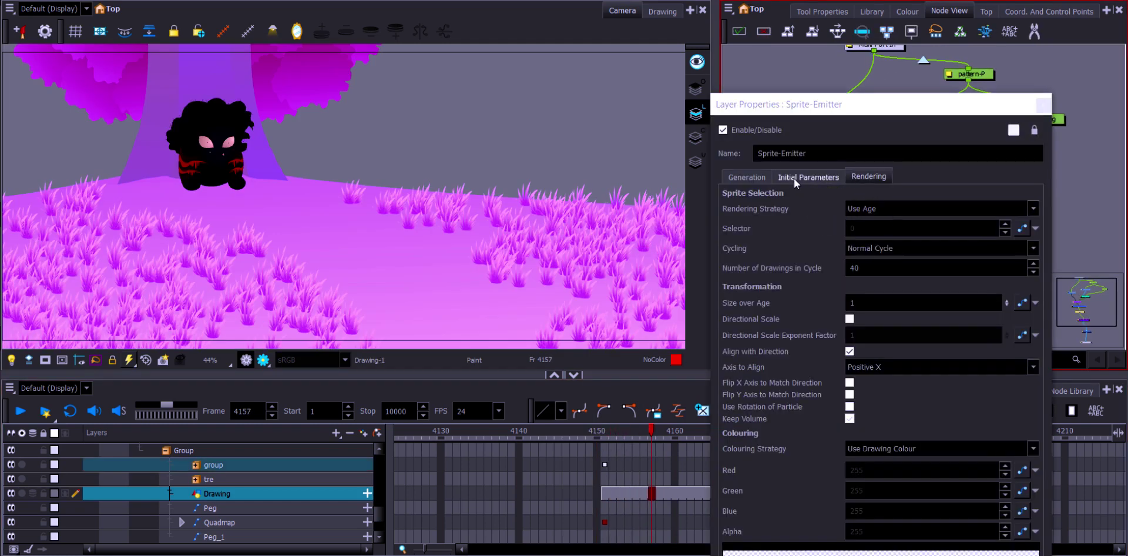
{"action": "left_click", "coordinate": [746, 176]}
{"action": "left_click", "coordinate": [891, 223]}
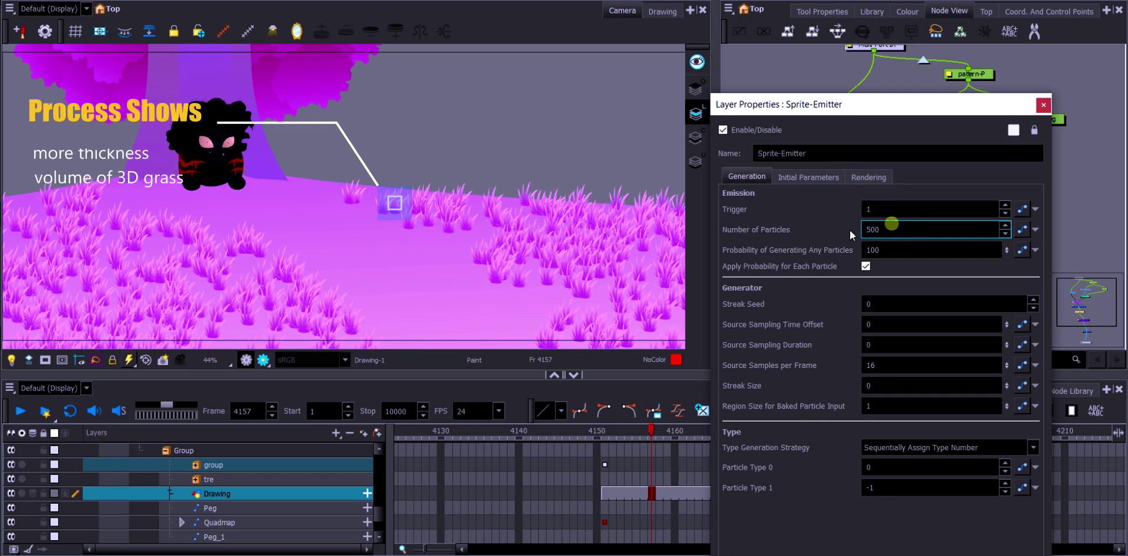
{"action": "double_click", "coordinate": [888, 229]}
{"action": "type", "text": "600"}
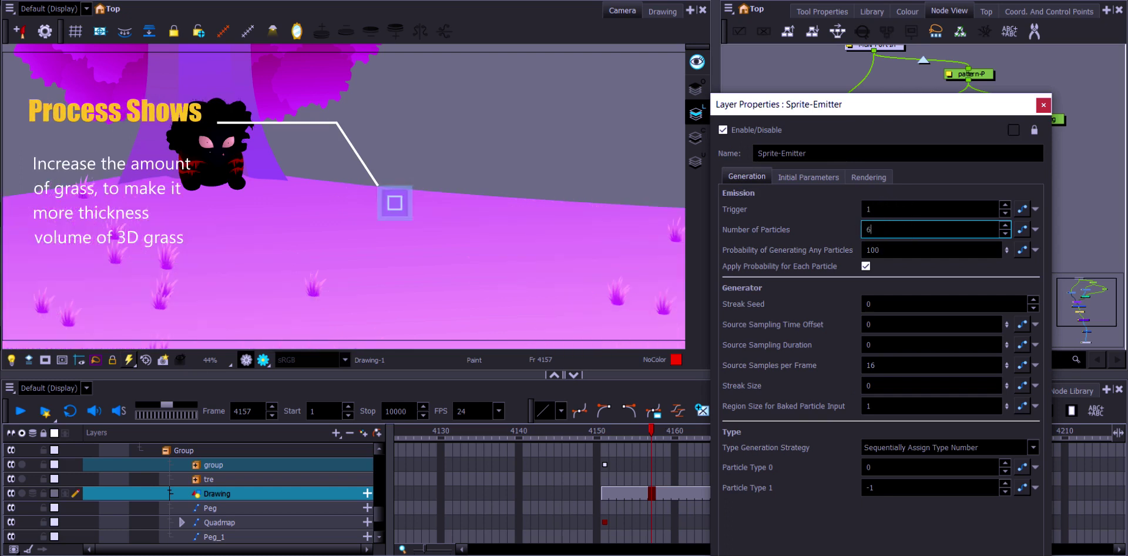
{"action": "left_click", "coordinate": [1043, 104]}
Scrub the timeline from frame 4151 to 4157 to check the grass density
{"action": "left_click", "coordinate": [605, 464]}
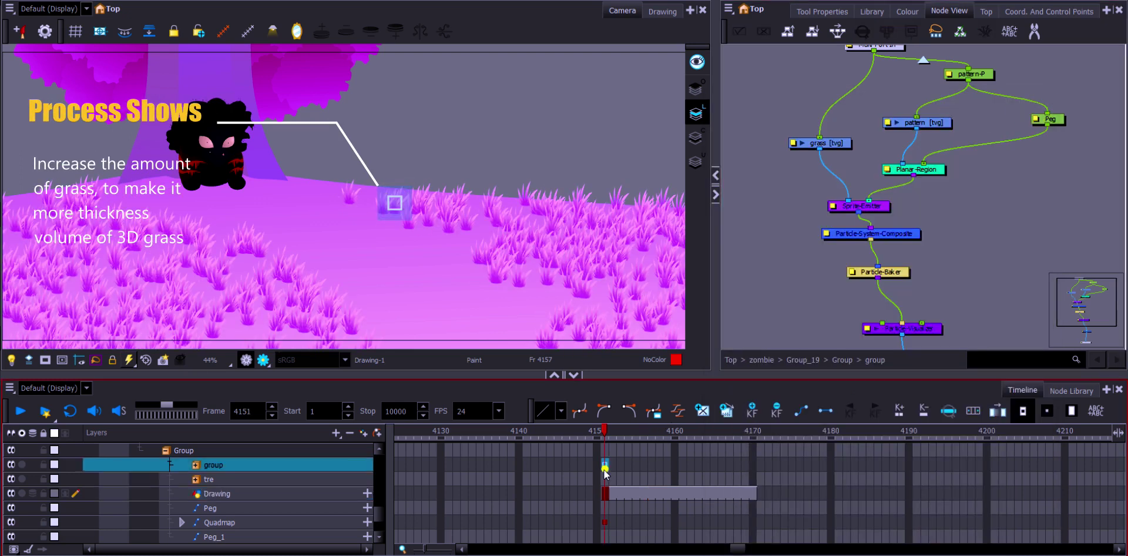
{"action": "left_click_drag", "start_coordinate": [603, 428], "coordinate": [651, 461]}
Set the Particle-Baker's maximum number of particles to 800 and scrub to frame 4154 to check the grass
{"action": "double_click", "coordinate": [859, 274]}
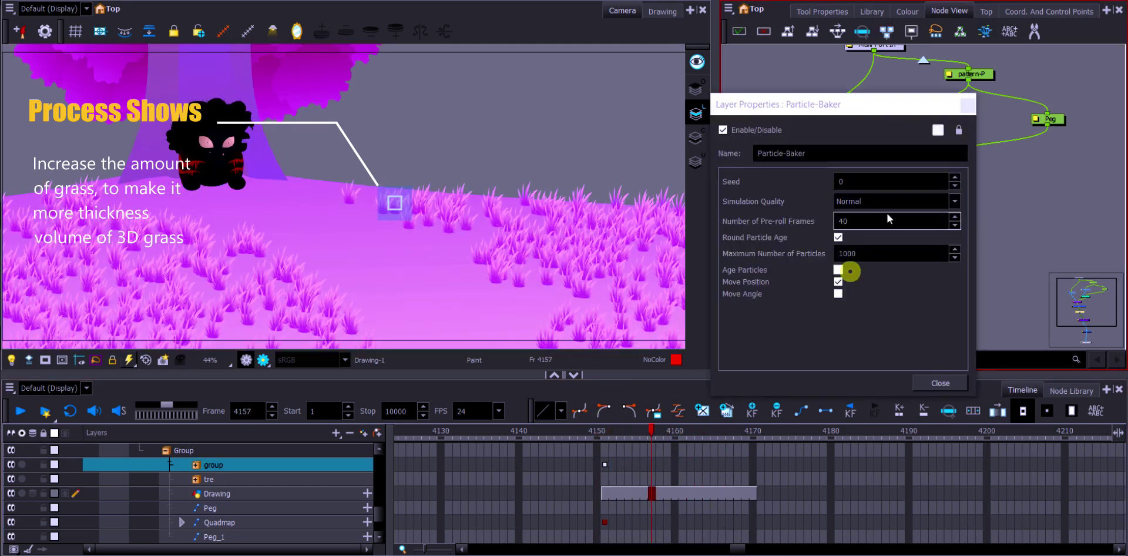
{"action": "double_click", "coordinate": [881, 253]}
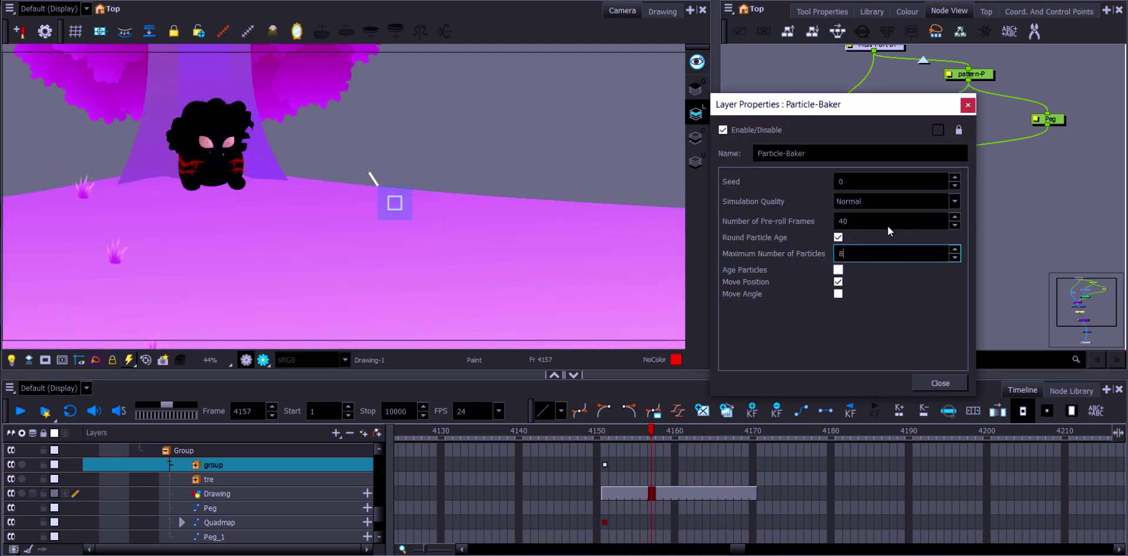
{"action": "left_click", "coordinate": [968, 105]}
{"action": "left_click", "coordinate": [591, 462]}
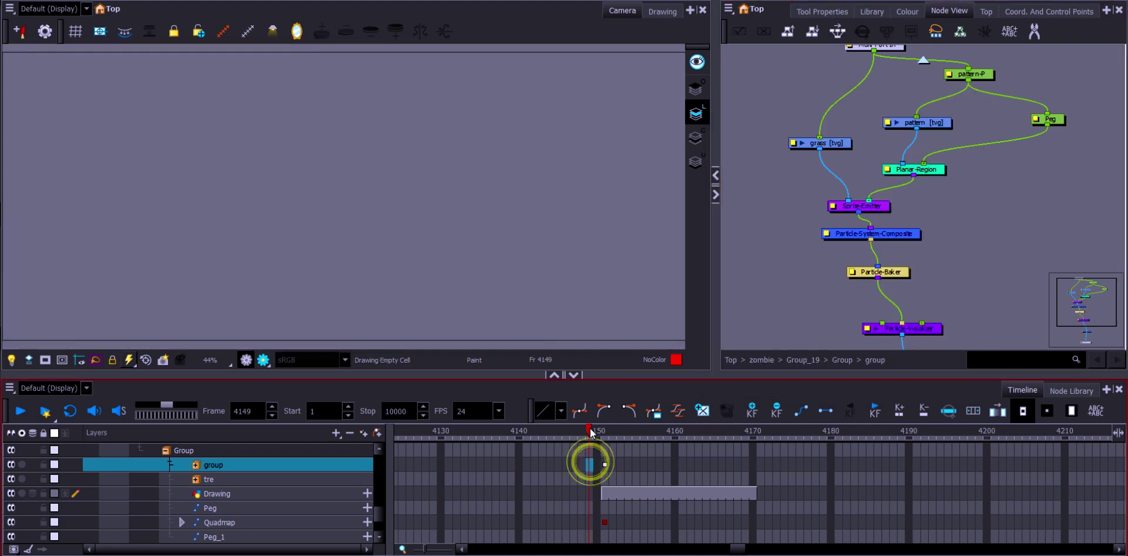
{"action": "left_click_drag", "start_coordinate": [590, 430], "coordinate": [628, 447]}
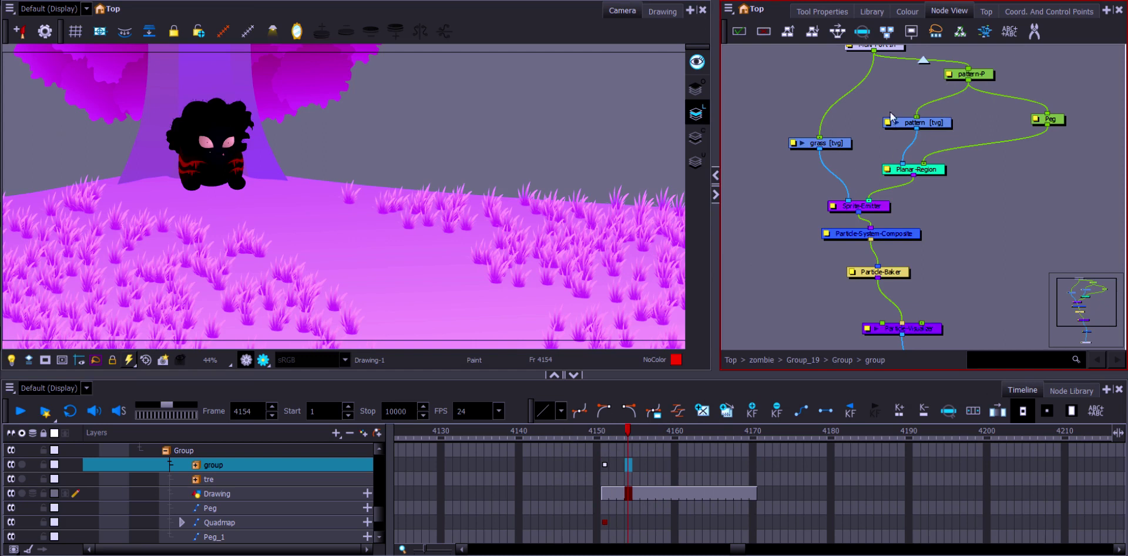
Review the Sprite-Emitter's number of particles in its layer properties
{"action": "left_click", "coordinate": [865, 207]}
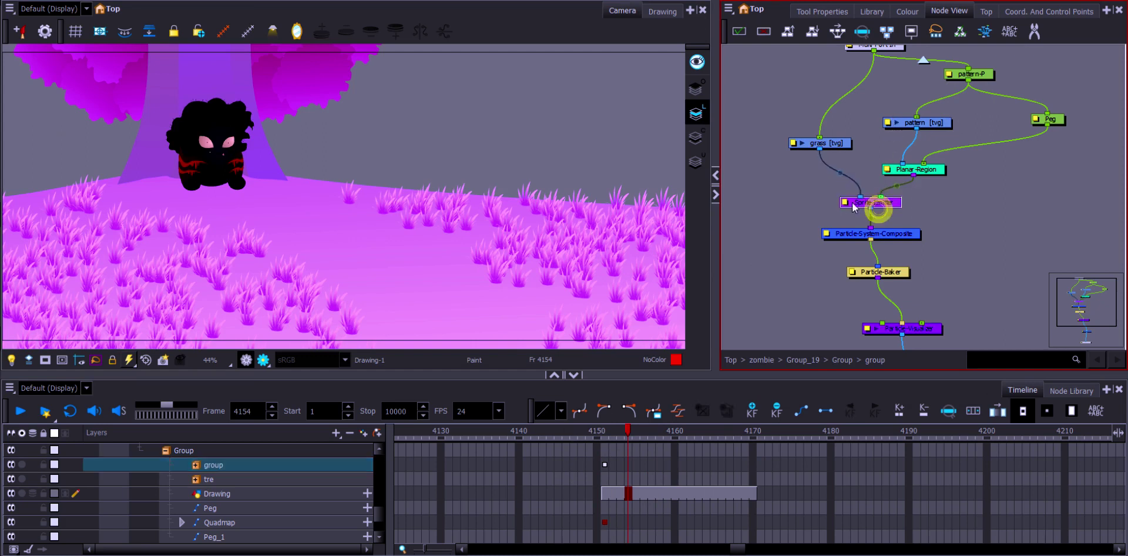
{"action": "double_click", "coordinate": [846, 205]}
{"action": "left_click", "coordinate": [888, 227]}
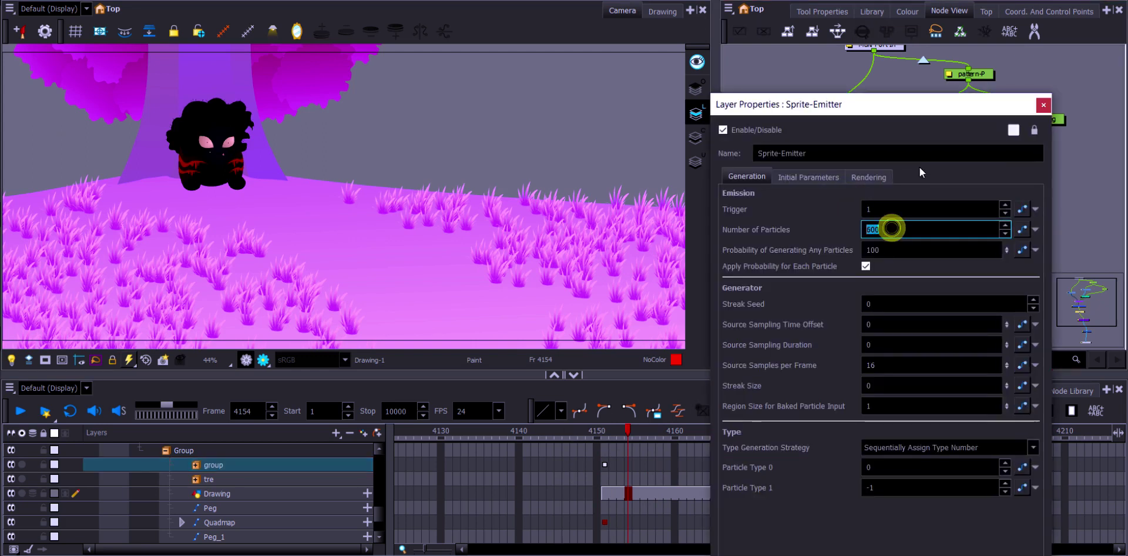
{"action": "left_click", "coordinate": [1044, 104]}
{"action": "key", "text": "space"}
Set the Particle-Baker's maximum number of particles to 2000
{"action": "left_click_drag", "start_coordinate": [920, 273], "coordinate": [854, 252]}
{"action": "double_click", "coordinate": [854, 253]}
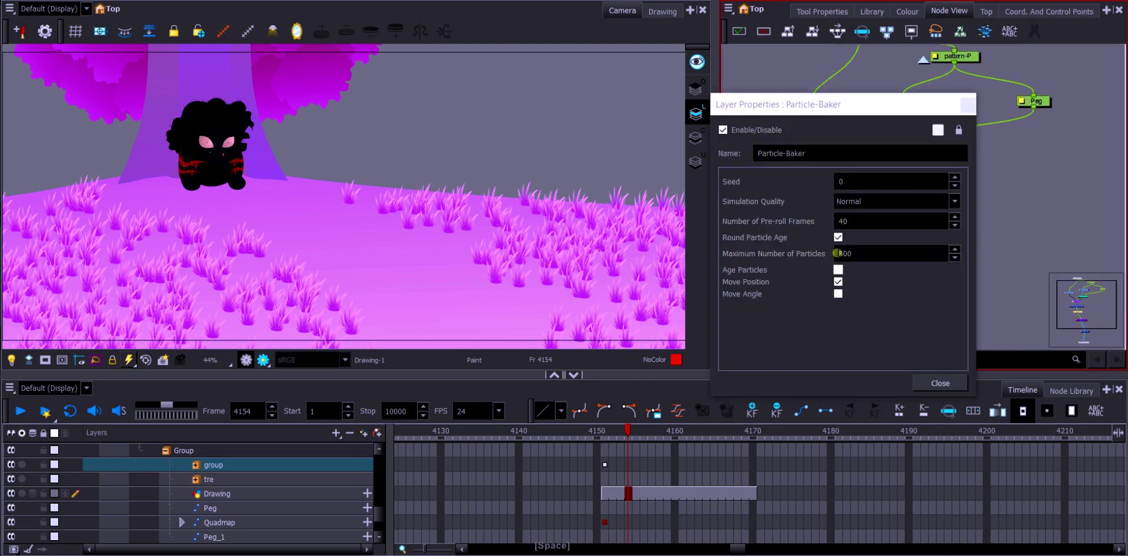
{"action": "left_click", "coordinate": [873, 254]}
{"action": "type", "text": "2000"}
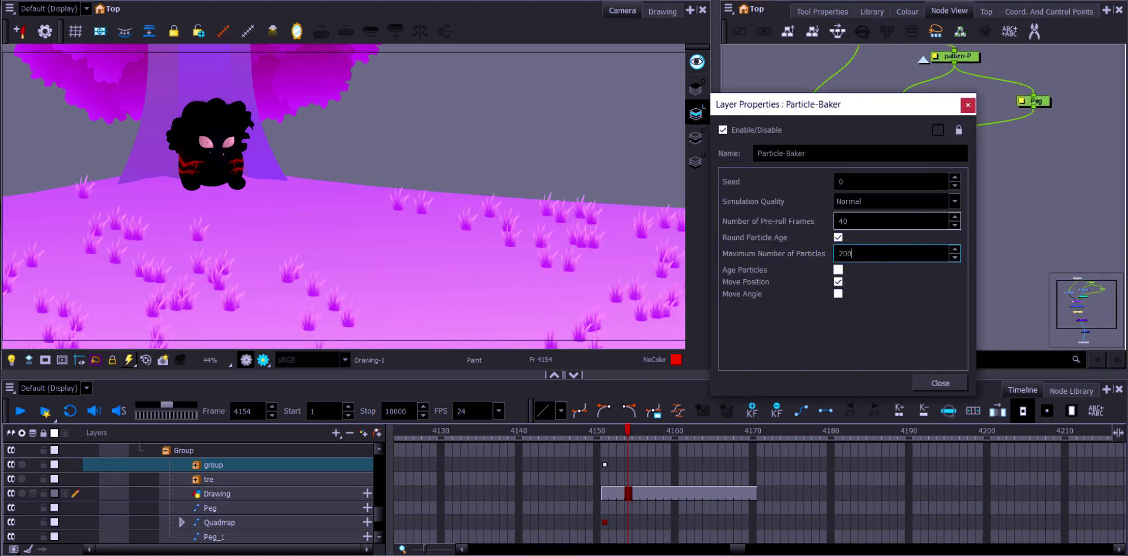
{"action": "left_click", "coordinate": [968, 105]}
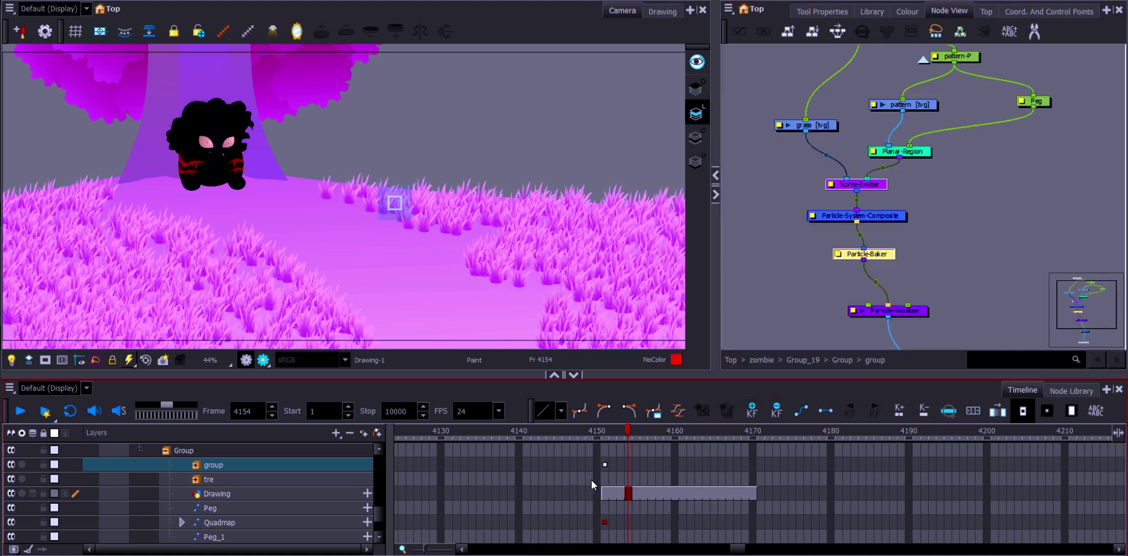
Scrub the timeline from frame 4152 to 4157 to compare the thickness of the grass
{"action": "left_click", "coordinate": [612, 464]}
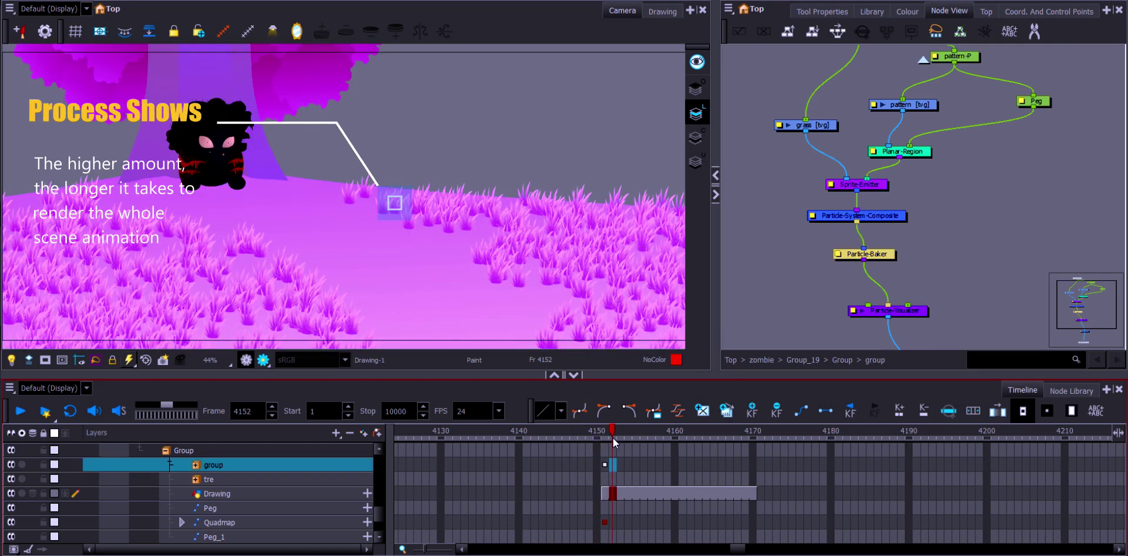
{"action": "left_click_drag", "start_coordinate": [613, 439], "coordinate": [648, 439]}
{"action": "left_click", "coordinate": [866, 150]}
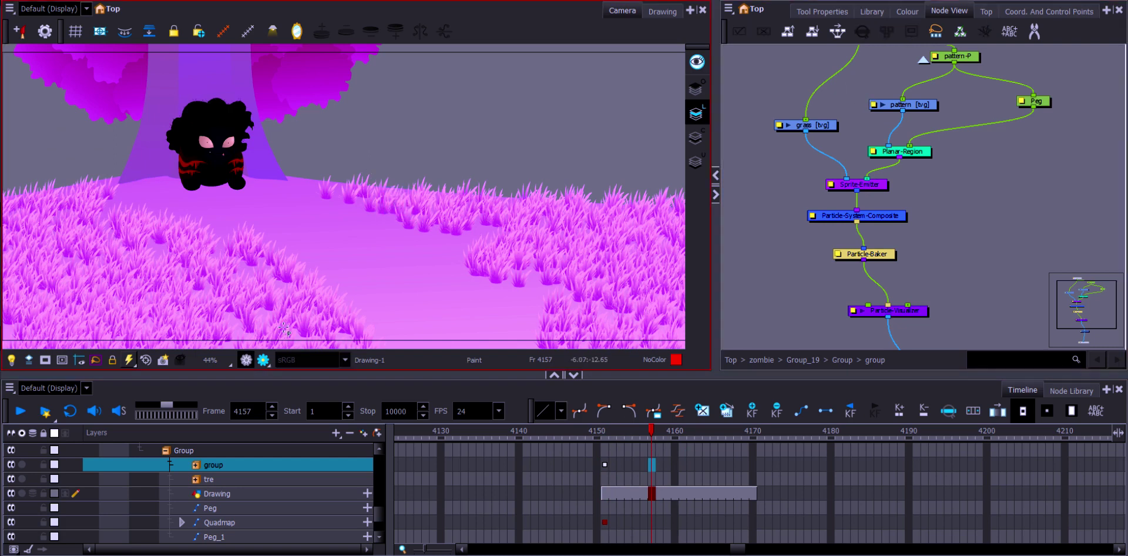
Render frame 4157 as a camera preview, inspect the grass and ground, and reset the view
{"action": "left_click", "coordinate": [264, 359]}
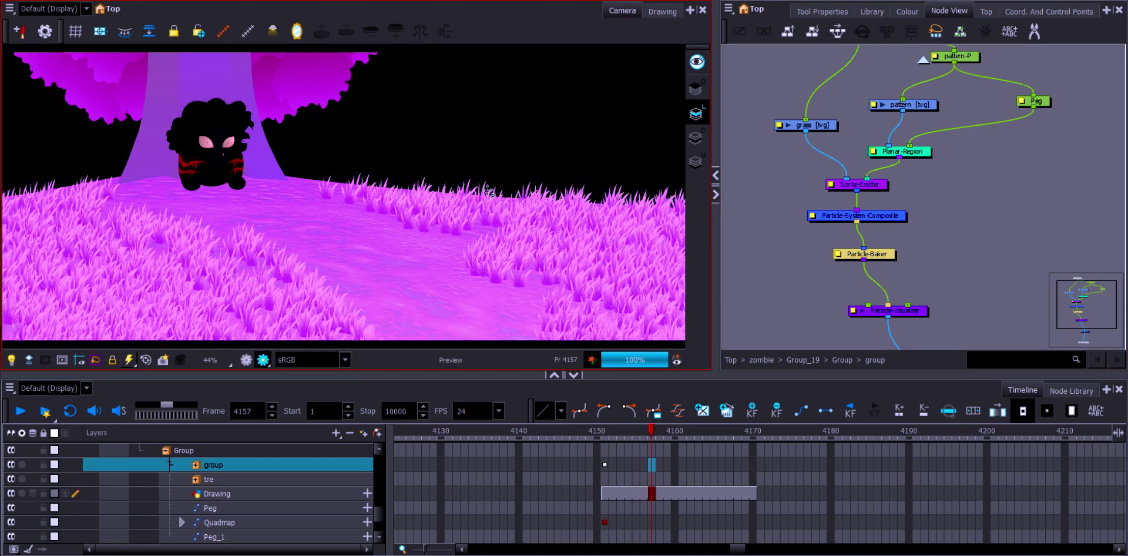
{"action": "left_click_drag", "start_coordinate": [306, 213], "coordinate": [174, 294]}
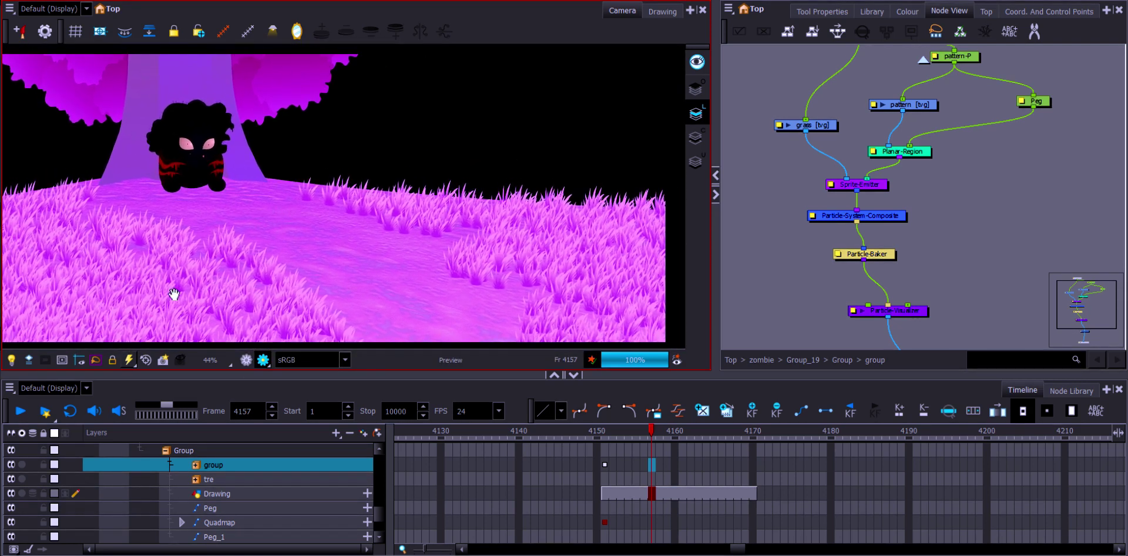
{"action": "left_click", "coordinate": [145, 359]}
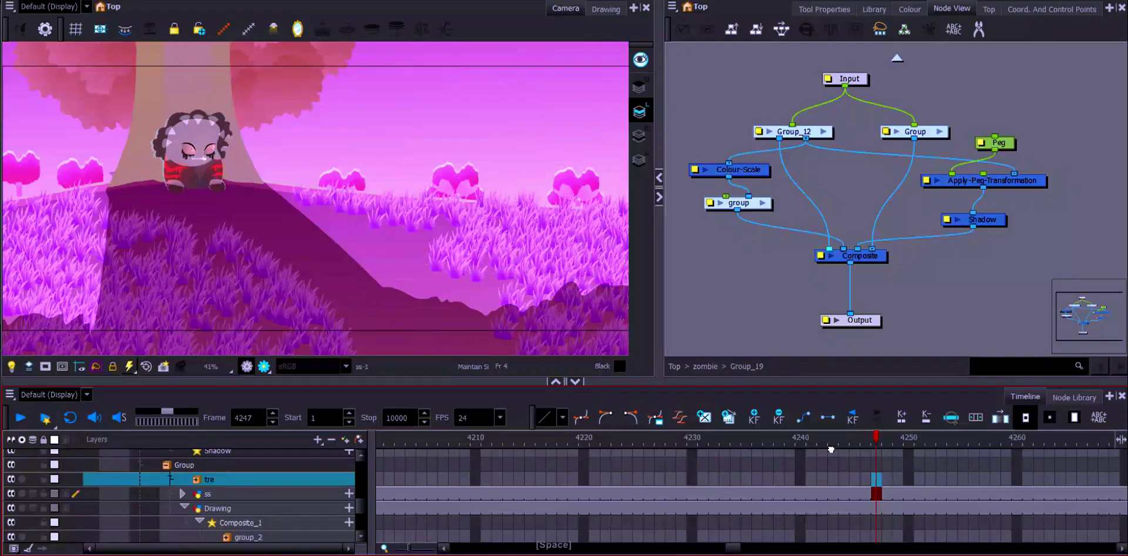
Go to frame 4161 on the Drawing layer and render the full scene as a camera preview
{"action": "scroll", "coordinate": [594, 480], "scroll_direction": "down", "scroll_amount": 3}
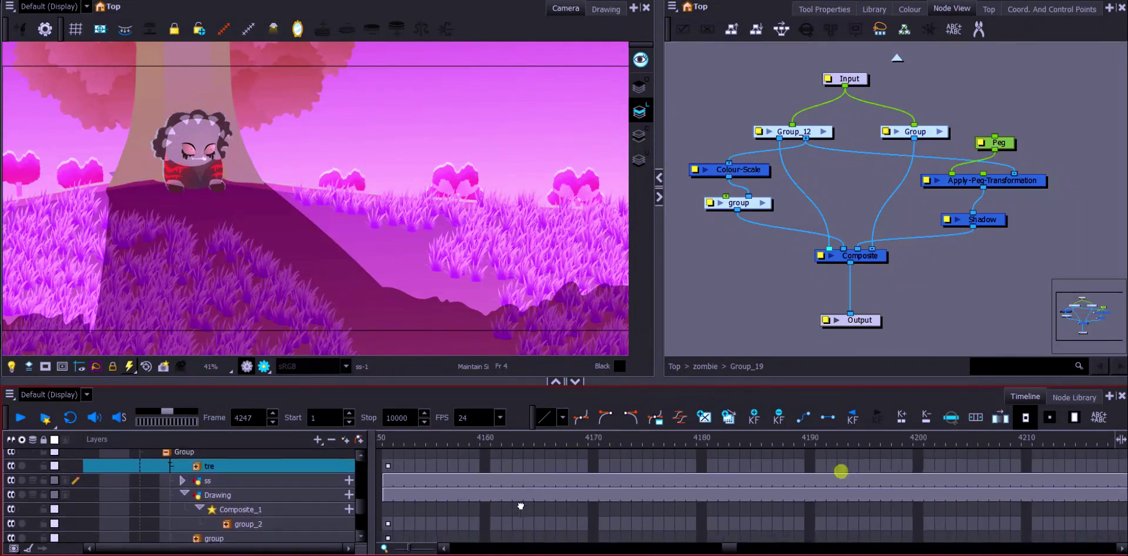
{"action": "left_click", "coordinate": [491, 495]}
{"action": "left_click", "coordinate": [862, 130]}
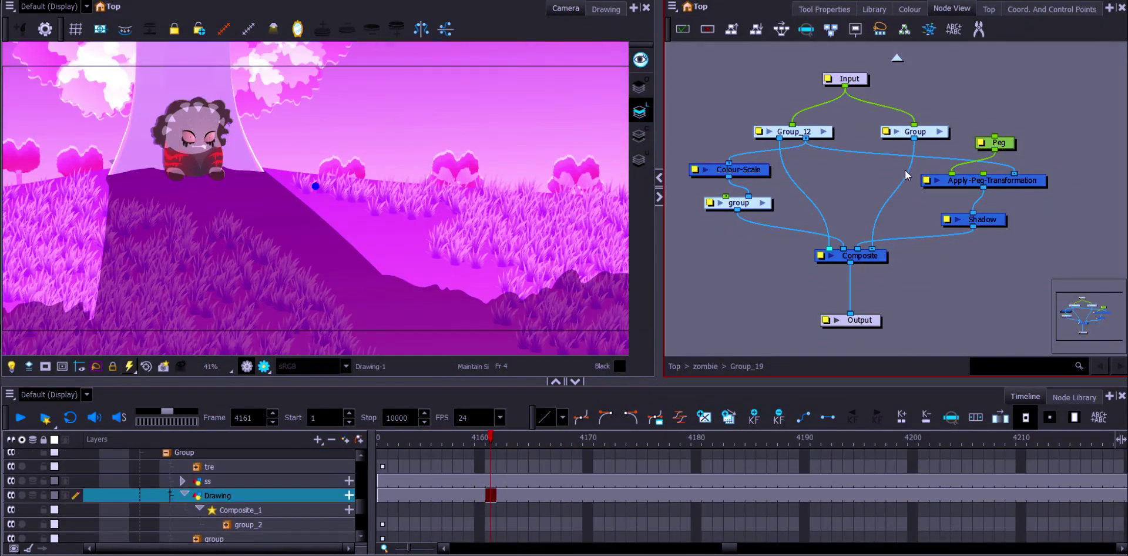
{"action": "left_click", "coordinate": [266, 366]}
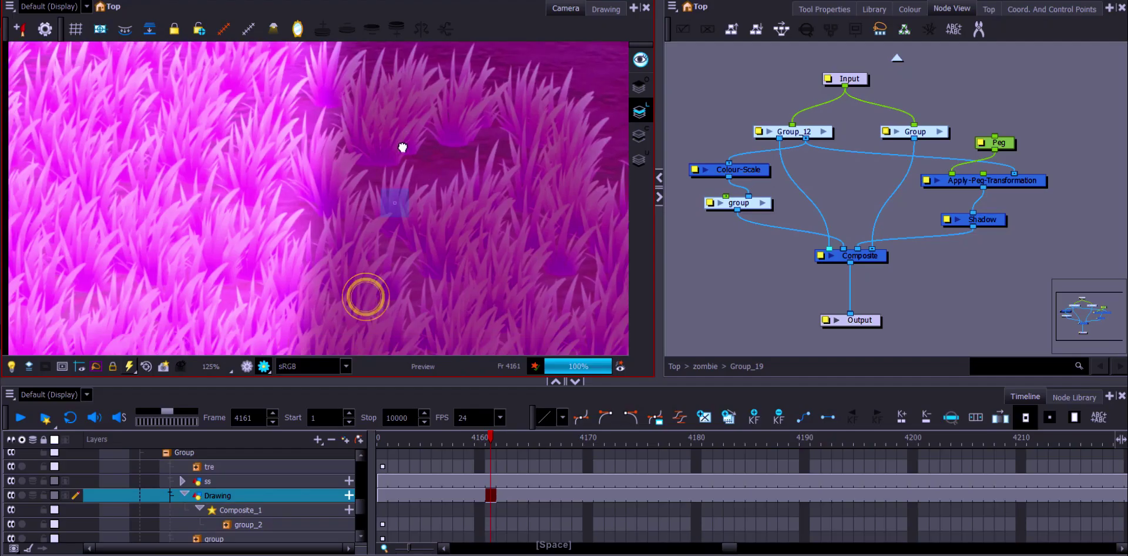
Examine the rendered grass, shadow and ground detail close up around the tree trunk and the seated character
{"action": "left_click_drag", "start_coordinate": [400, 147], "coordinate": [343, 258]}
{"action": "scroll", "coordinate": [343, 258], "scroll_direction": "up", "scroll_amount": 1}
{"action": "left_click_drag", "start_coordinate": [351, 188], "coordinate": [337, 286]}
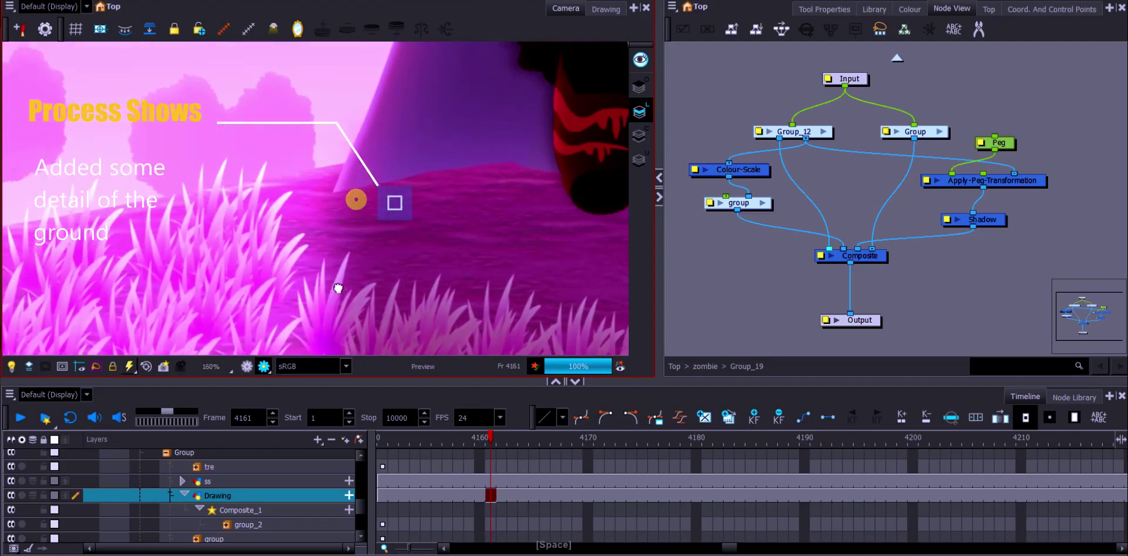
{"action": "left_click_drag", "start_coordinate": [395, 195], "coordinate": [345, 282]}
{"action": "left_click_drag", "start_coordinate": [485, 224], "coordinate": [384, 249]}
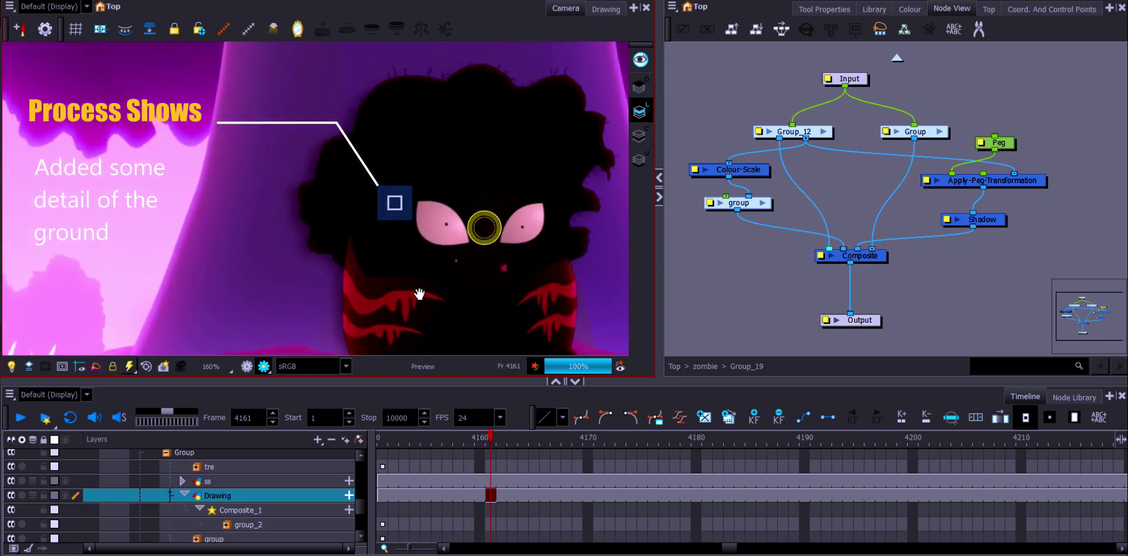
{"action": "left_click_drag", "start_coordinate": [478, 259], "coordinate": [261, 196]}
{"action": "left_click_drag", "start_coordinate": [448, 203], "coordinate": [176, 262]}
{"action": "left_click_drag", "start_coordinate": [335, 224], "coordinate": [466, 206]}
{"action": "left_click_drag", "start_coordinate": [433, 247], "coordinate": [390, 210]}
{"action": "left_click_drag", "start_coordinate": [468, 229], "coordinate": [343, 159]}
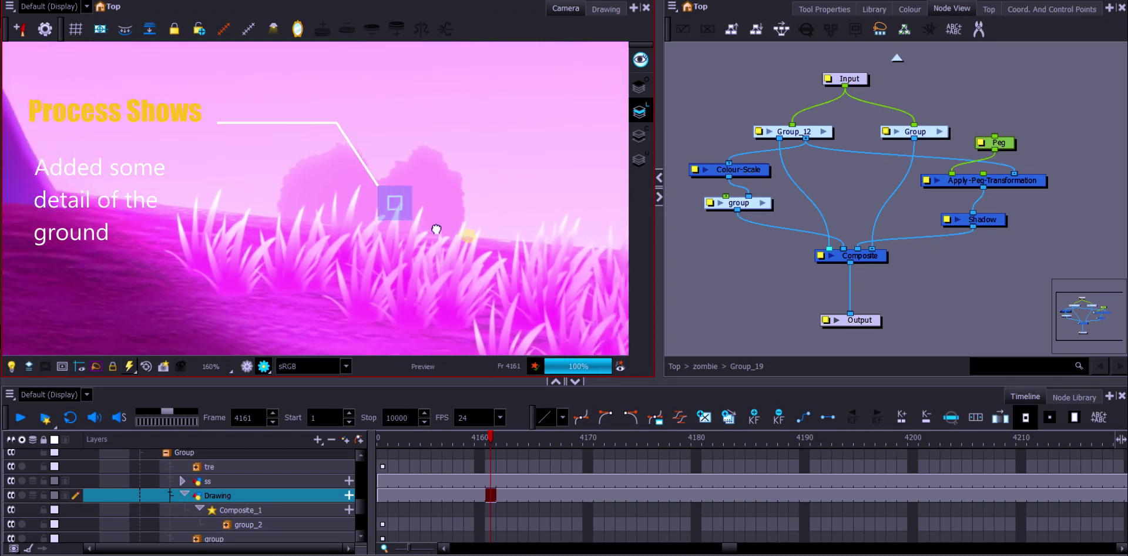
Examine the rendered ground texture, grass blades and distant bushes close up on the sunlit side of the path
{"action": "left_click_drag", "start_coordinate": [435, 232], "coordinate": [317, 193]}
{"action": "left_click_drag", "start_coordinate": [519, 233], "coordinate": [451, 230]}
{"action": "scroll", "coordinate": [451, 230], "scroll_direction": "up", "scroll_amount": 4}
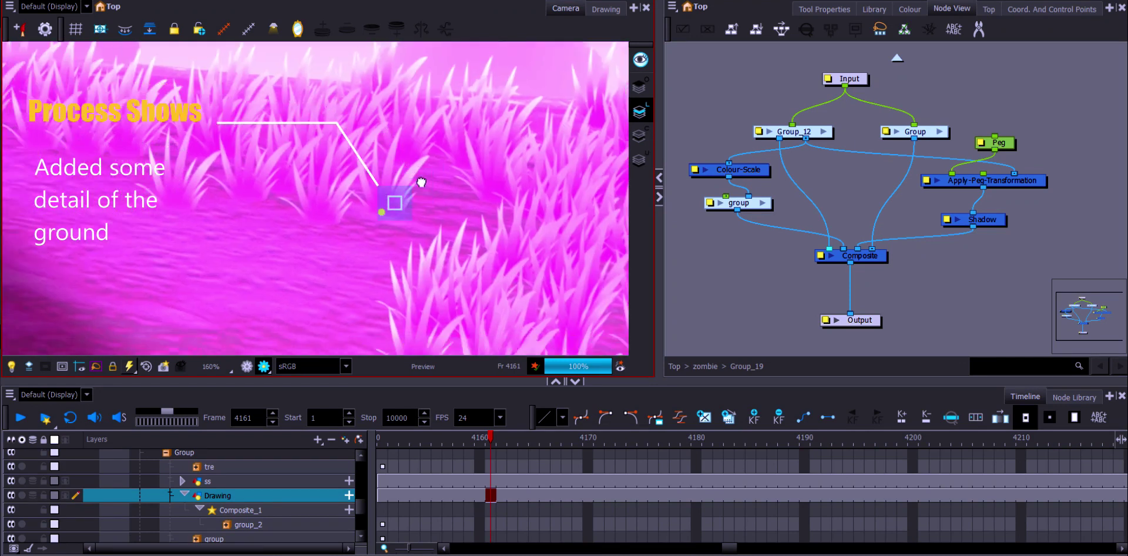
{"action": "left_click_drag", "start_coordinate": [382, 287], "coordinate": [351, 219]}
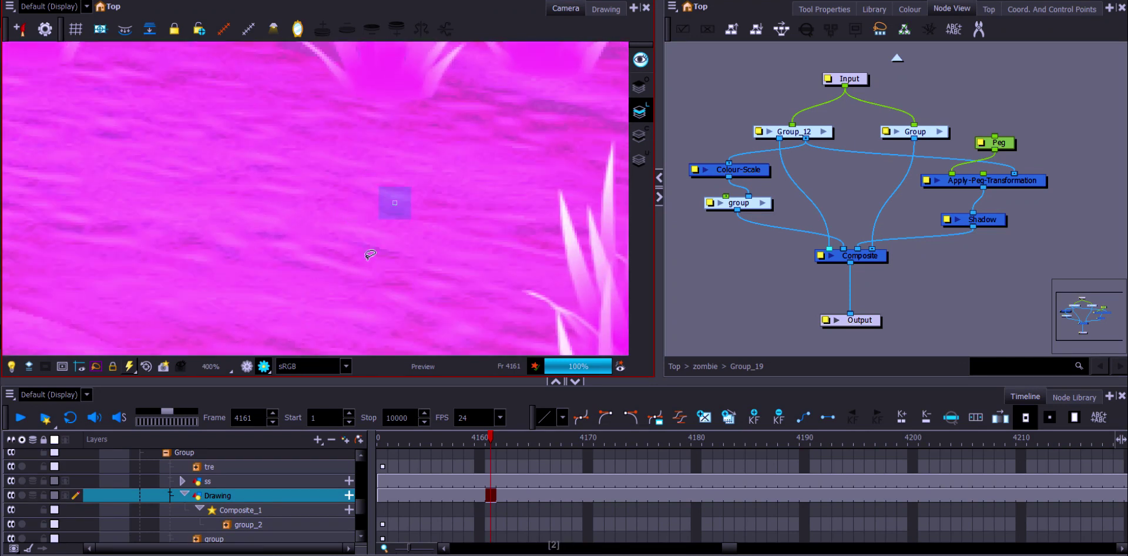
{"action": "key", "text": "1"}
{"action": "key", "text": "1"}
{"action": "left_click_drag", "start_coordinate": [576, 206], "coordinate": [405, 176]}
{"action": "left_click_drag", "start_coordinate": [559, 222], "coordinate": [423, 159]}
{"action": "left_click_drag", "start_coordinate": [519, 178], "coordinate": [338, 269]}
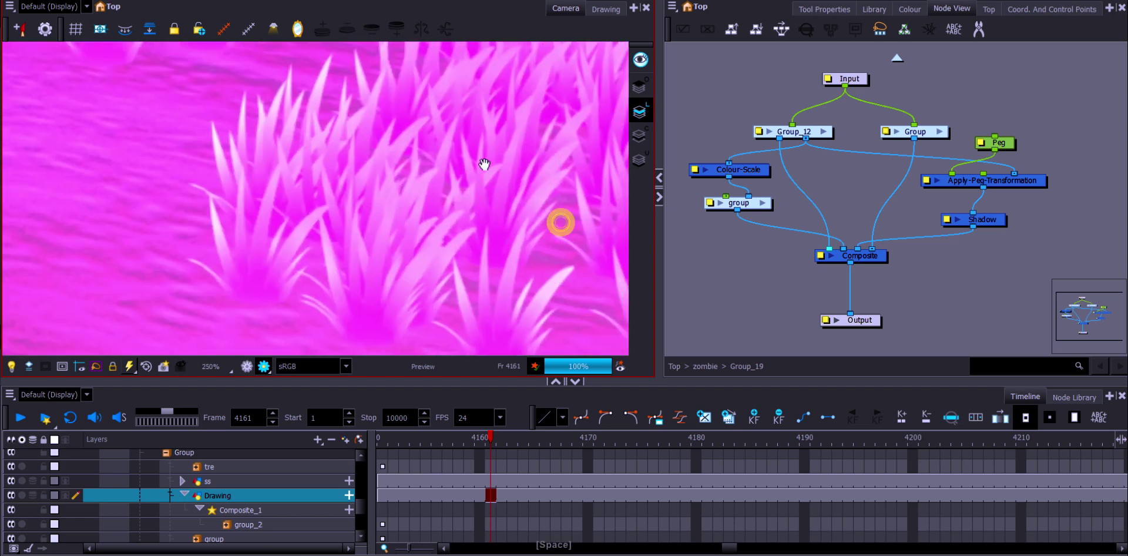
{"action": "key", "text": "1"}
{"action": "left_click_drag", "start_coordinate": [448, 175], "coordinate": [350, 216]}
{"action": "left_click_drag", "start_coordinate": [491, 209], "coordinate": [322, 161]}
{"action": "mouse_move", "coordinate": [453, 202]}
{"action": "left_mouse_down"}
{"action": "mouse_move", "coordinate": [554, 201]}
{"action": "mouse_move", "coordinate": [560, 212]}
{"action": "left_mouse_up"}
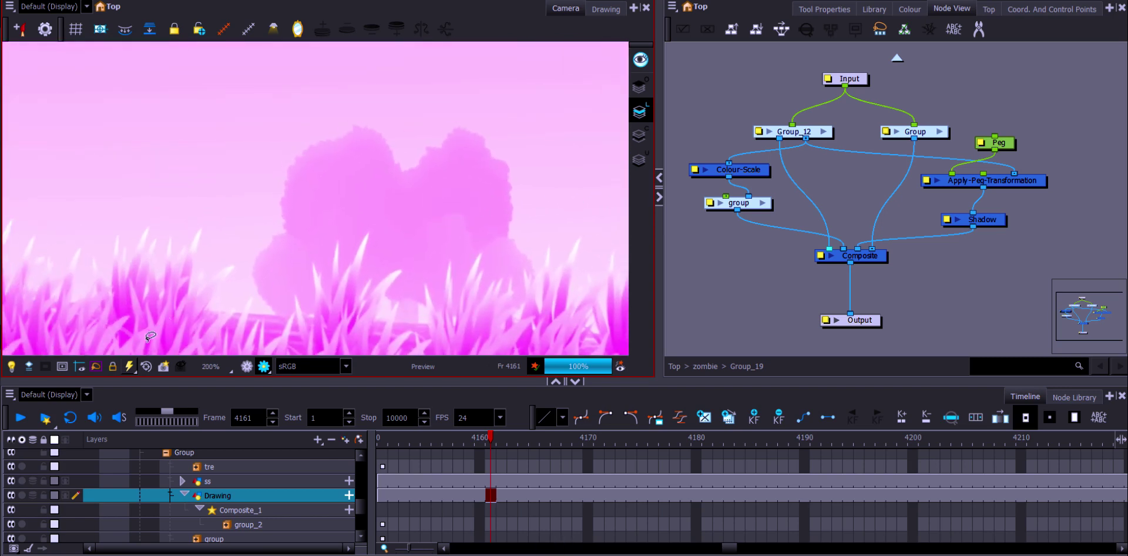
Reset the camera view and go to frame 4241 to preview its rendered scene
{"action": "left_click", "coordinate": [146, 366]}
{"action": "key", "text": "space"}
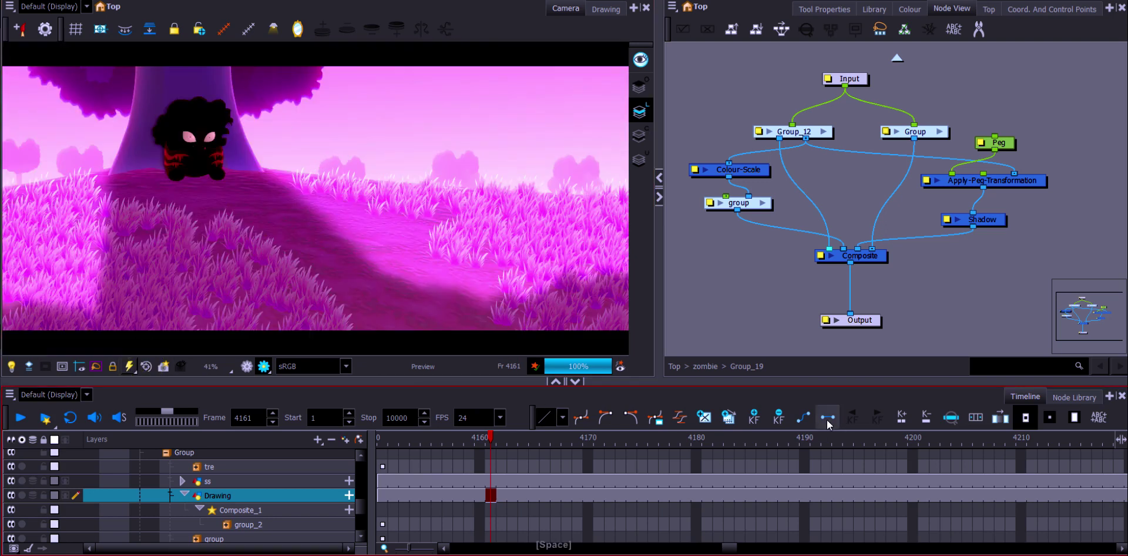
{"action": "left_click", "coordinate": [988, 471]}
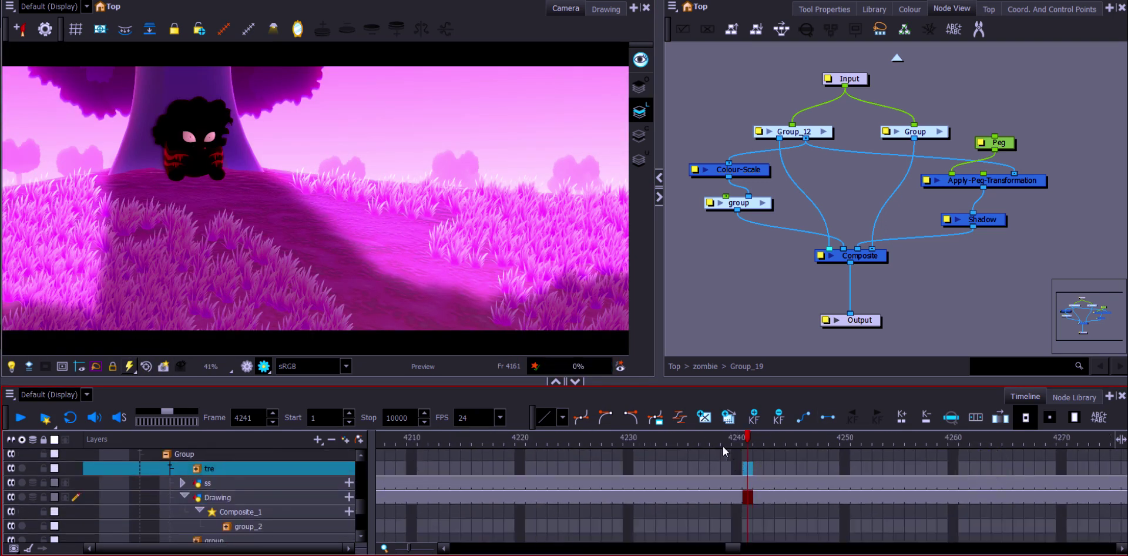
{"action": "left_click", "coordinate": [700, 418]}
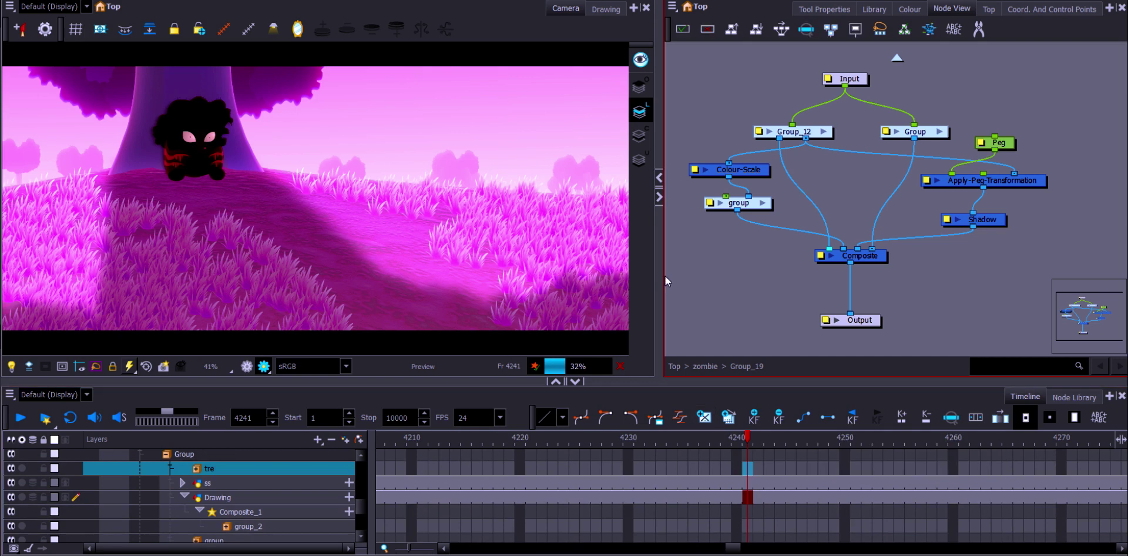